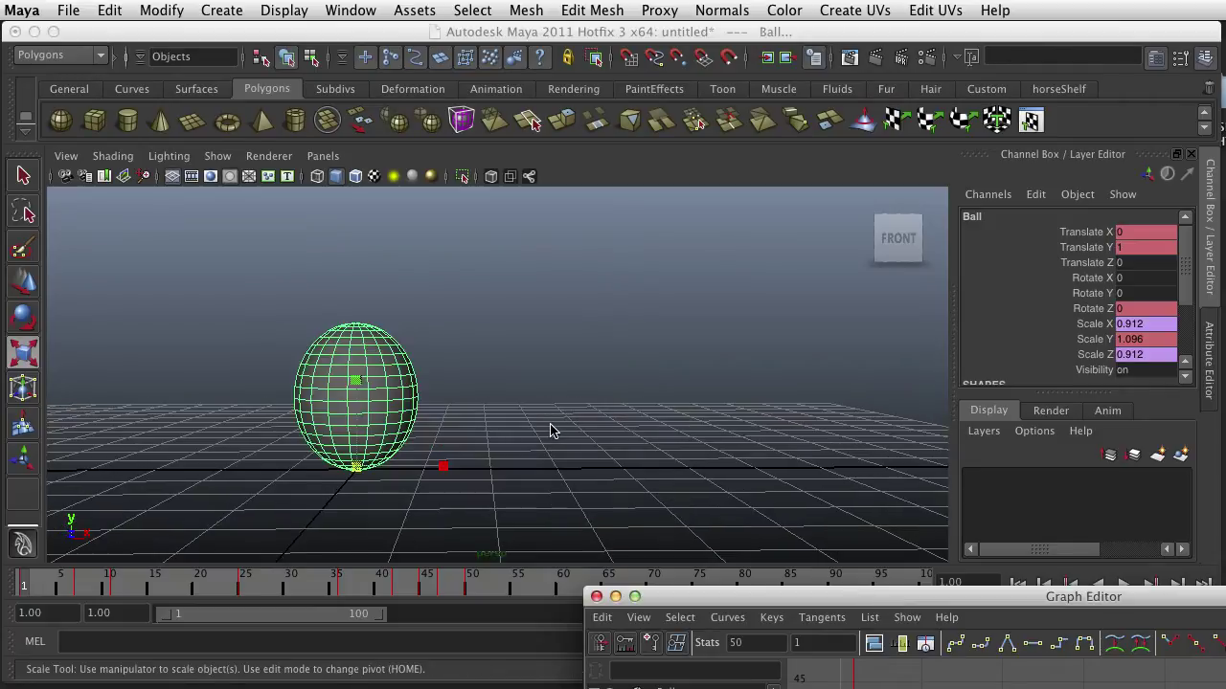
# Step: Place a narrower Graph Editor window beside the ball and display the ball's Translate X curve
pyautogui.keyDown('alt'); pyautogui.moveTo(461, 489); pyautogui.dragTo(672, 542); pyautogui.keyUp('alt')
pyautogui.moveTo(871, 600); pyautogui.dragTo(742, 83)
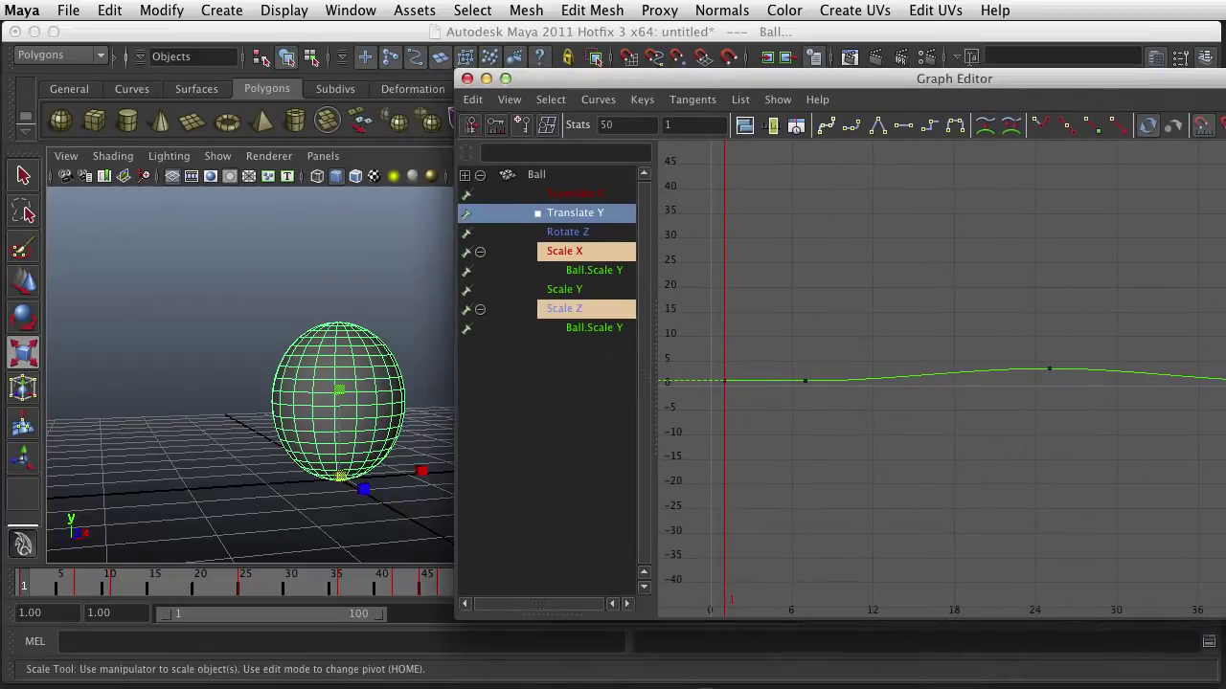
pyautogui.moveTo(1224, 621); pyautogui.dragTo(1119, 613)
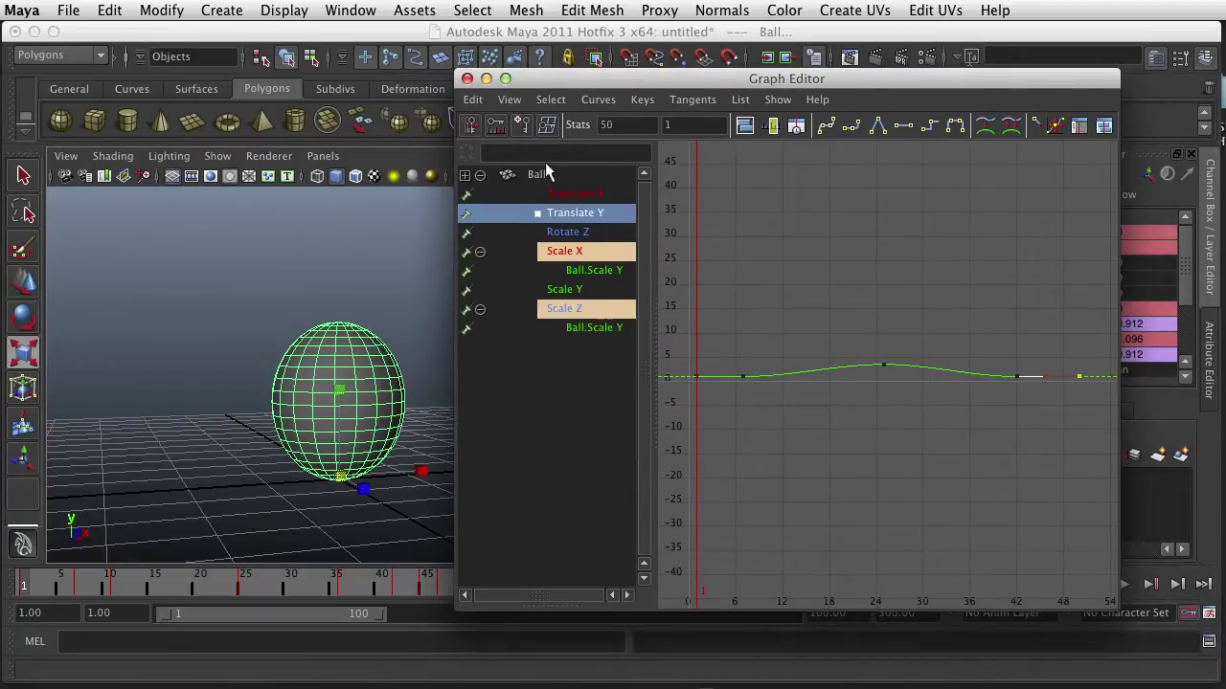
pyautogui.moveTo(569, 78); pyautogui.dragTo(604, 19)
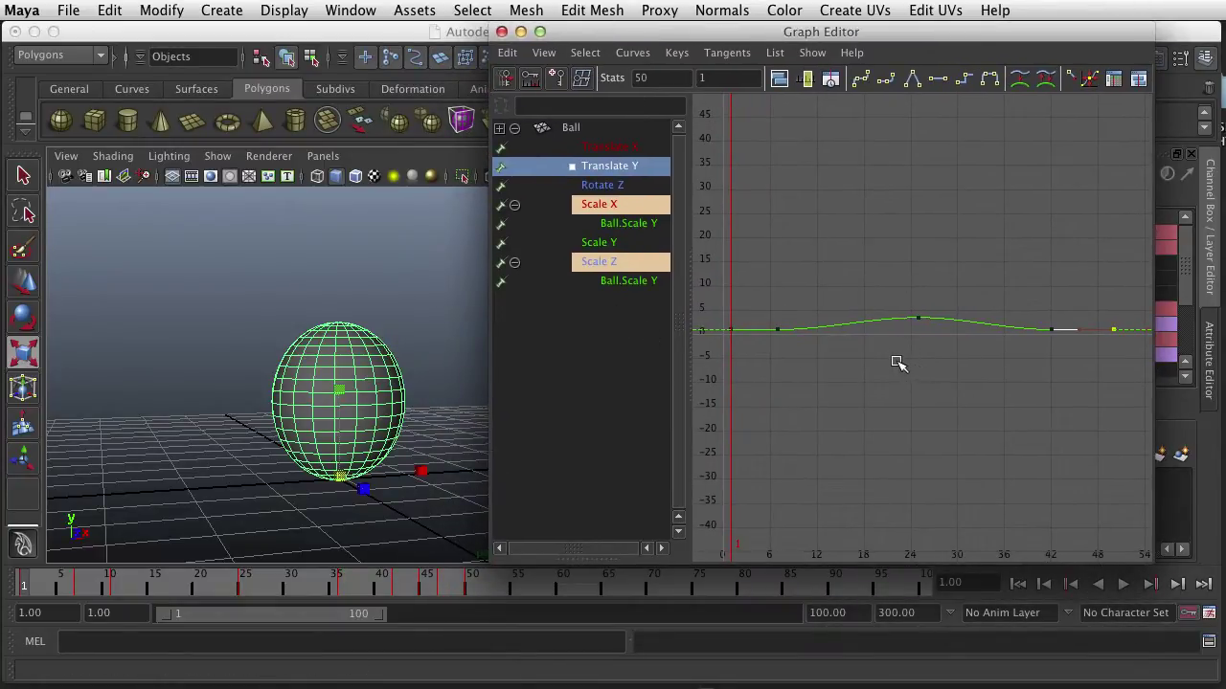
pyautogui.scroll(-3, 897, 363)
pyautogui.click(638, 147)
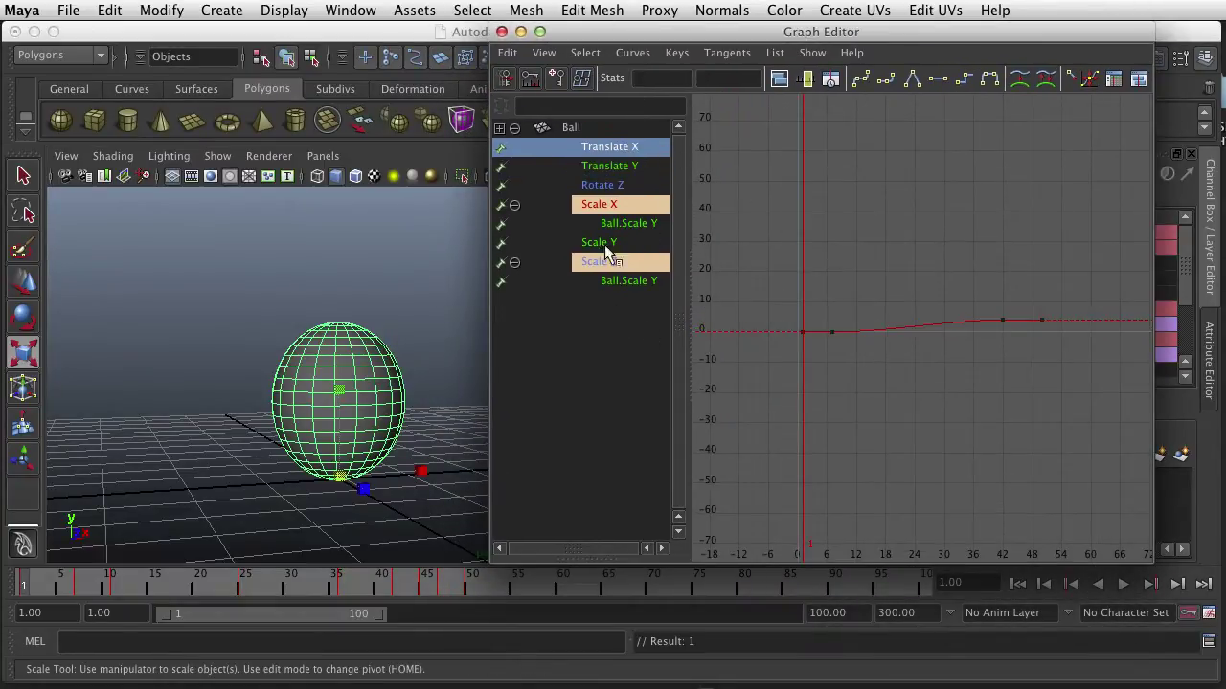
pyautogui.scroll(-2, 461, 343)
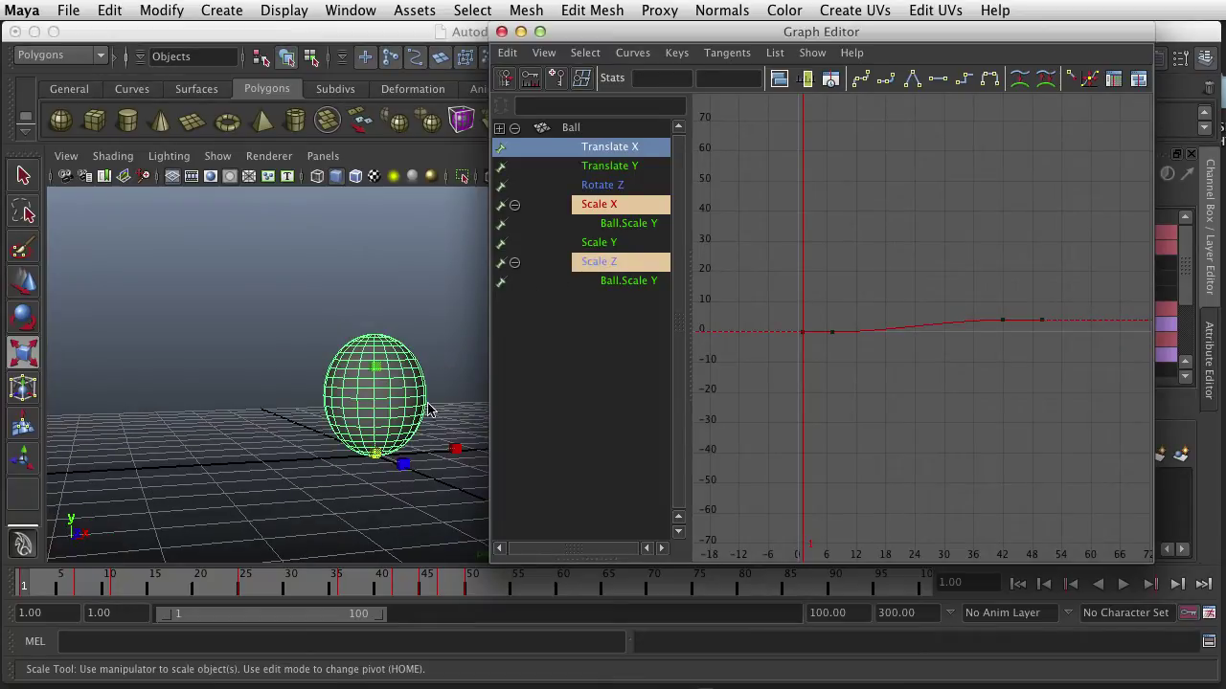
# Step: Scrub the ball's animation to frame 51, moving the Graph Editor out of the way for the playback
pyautogui.moveTo(617, 38); pyautogui.dragTo(1148, 203)
pyautogui.moveTo(42, 591); pyautogui.dragTo(534, 605)
pyautogui.moveTo(1156, 197); pyautogui.dragTo(780, 80)
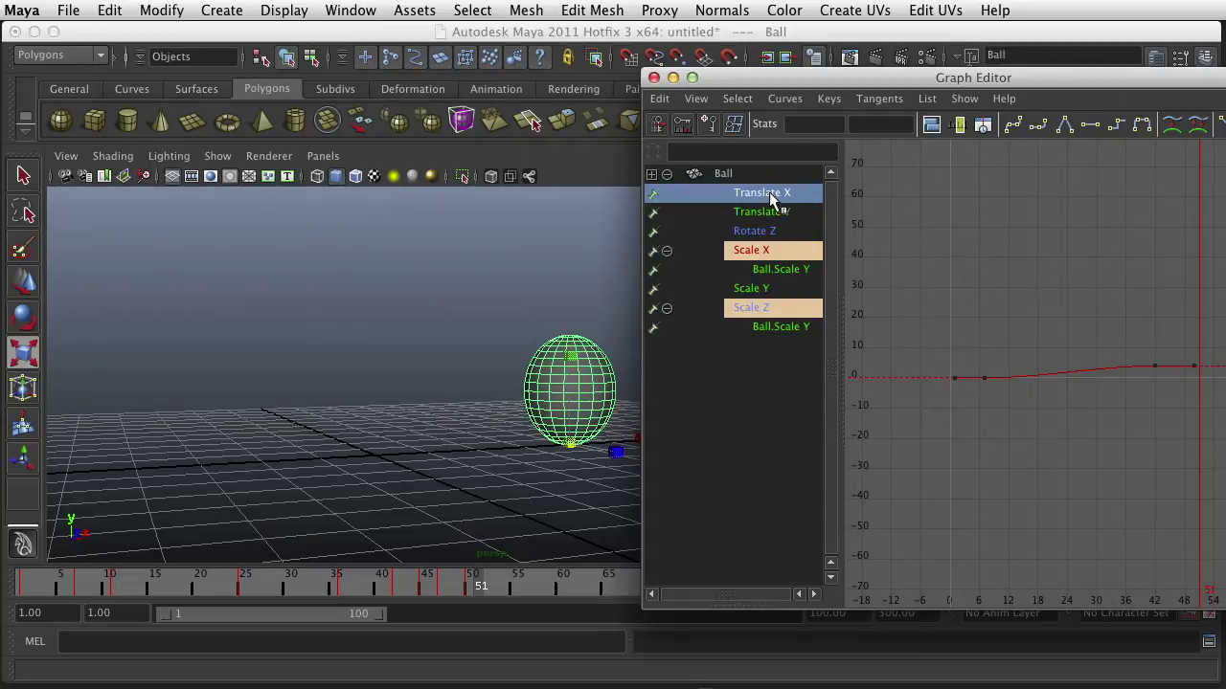
# Step: Review the ball's Translate Y, Translate X and Rotate Z animation curves one after another
pyautogui.click(766, 210)
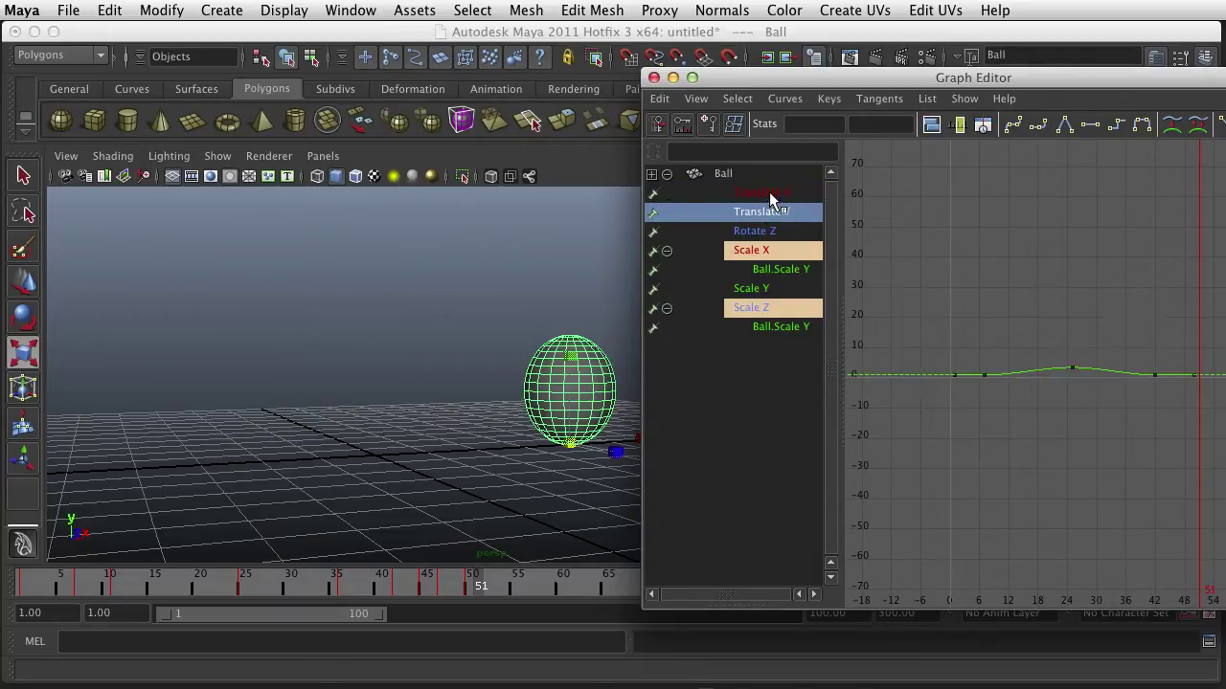
pyautogui.click(769, 191)
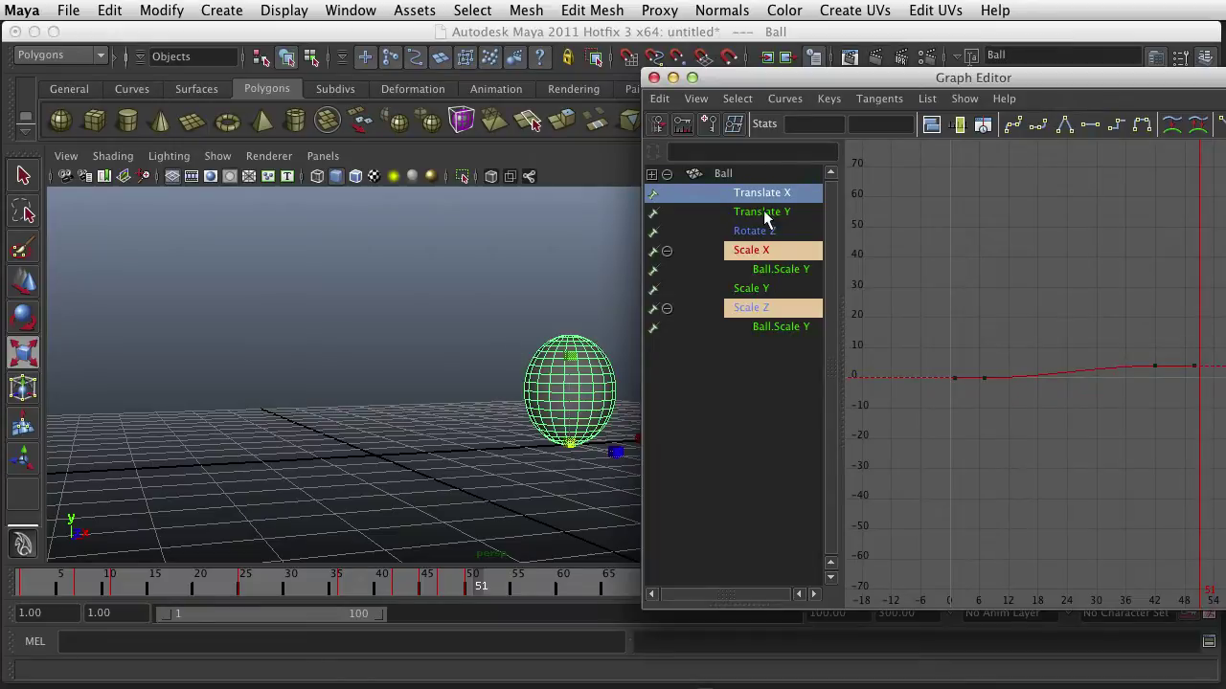
pyautogui.click(766, 212)
pyautogui.click(764, 233)
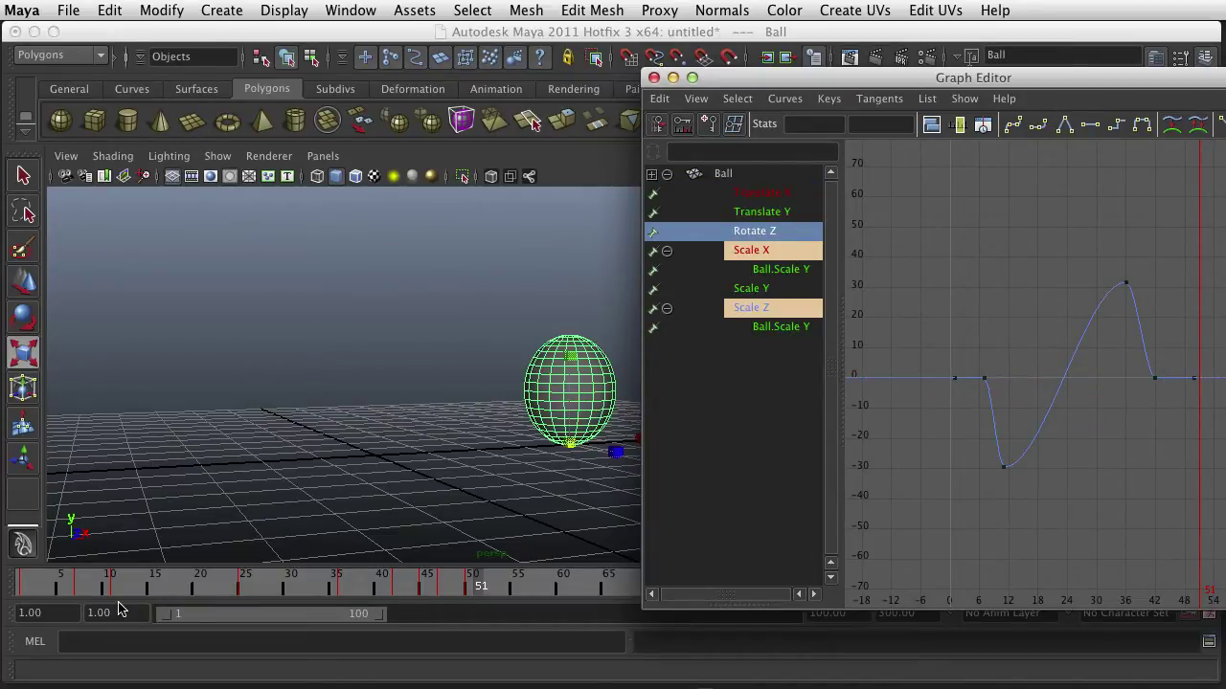
# Step: Display the ball's Scale Y curve and set flat tangents on all of its keys
pyautogui.click(766, 289)
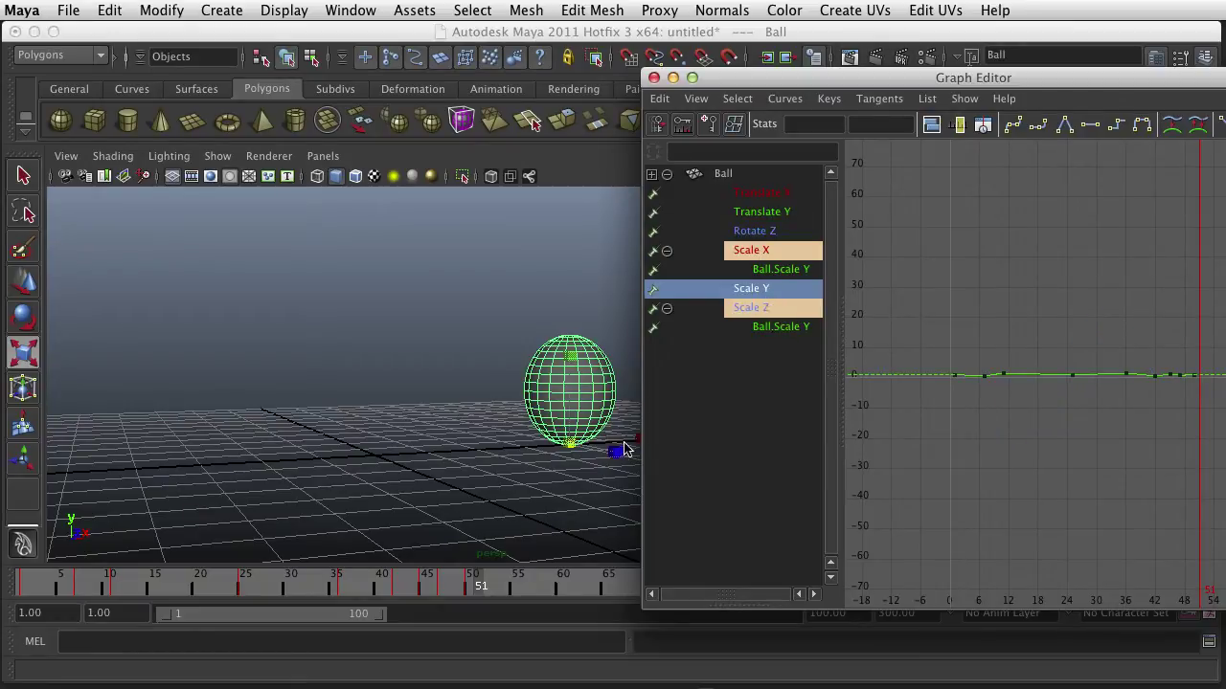
pyautogui.moveTo(1224, 337); pyautogui.dragTo(905, 430)
pyautogui.press('f')
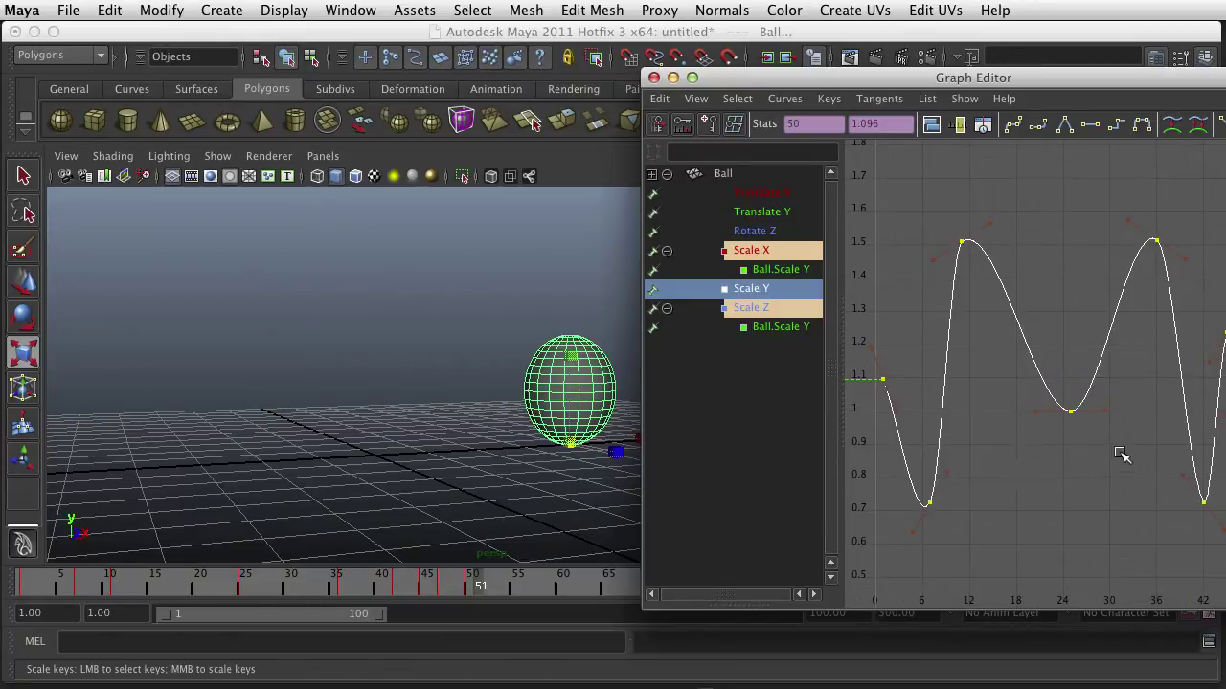
pyautogui.moveTo(1224, 182); pyautogui.dragTo(861, 583)
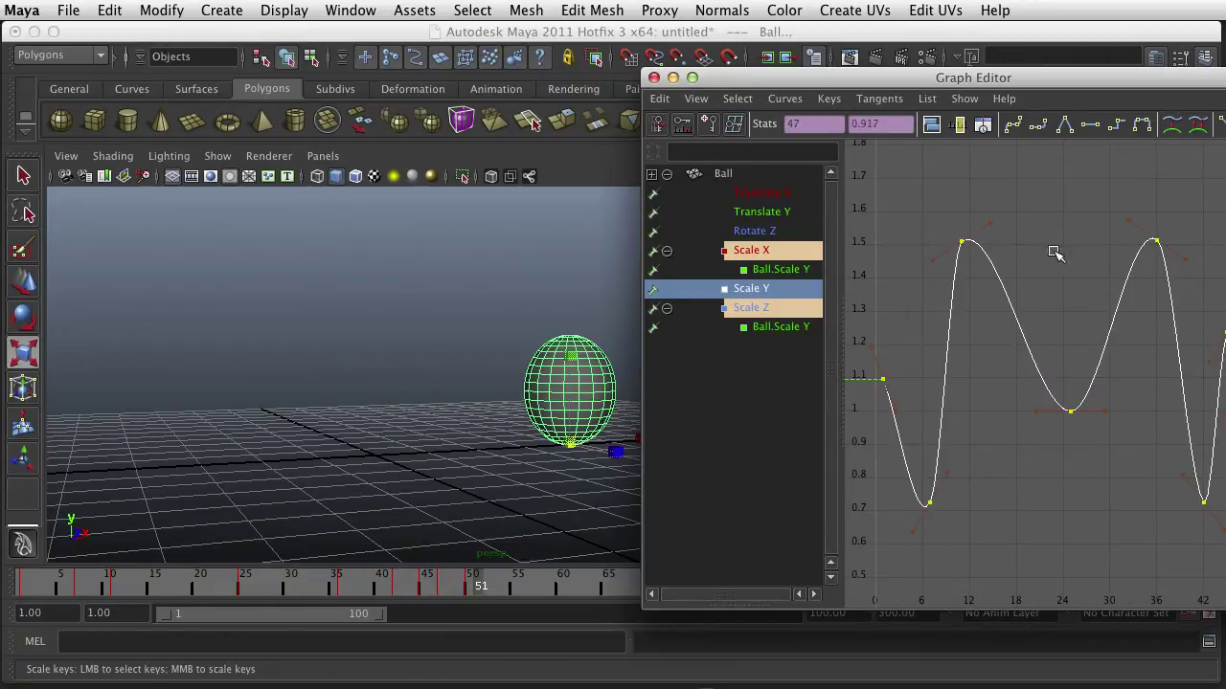
pyautogui.click(1089, 125)
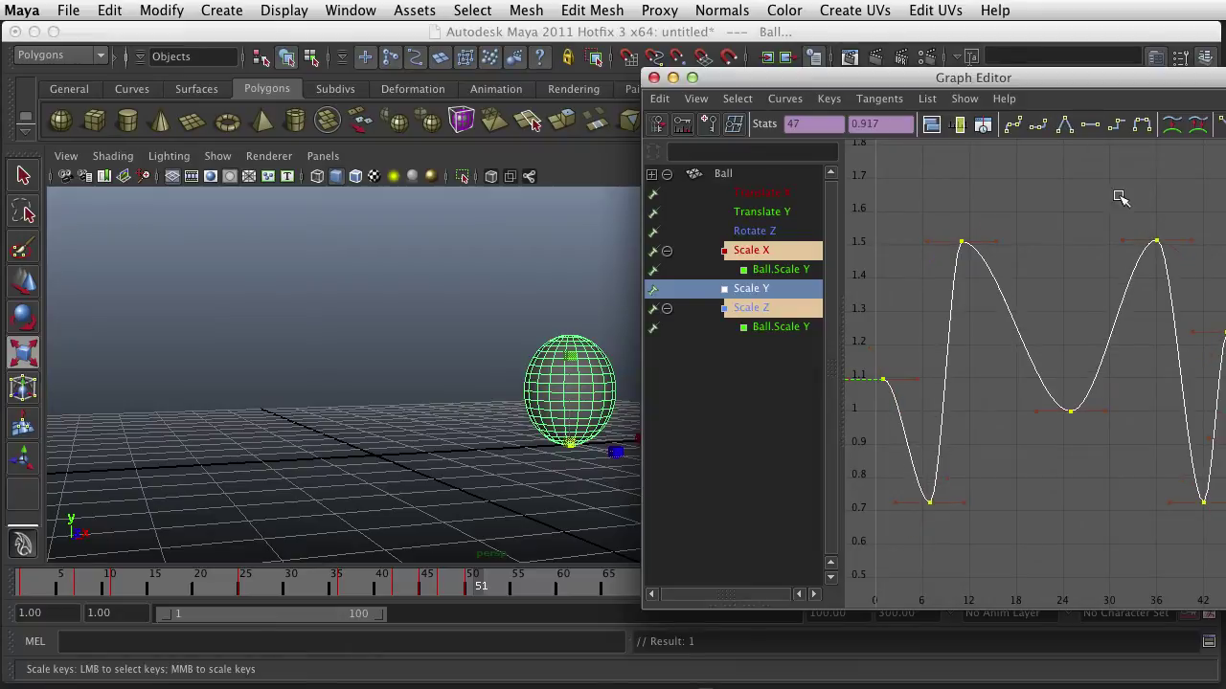
pyautogui.click(1134, 403)
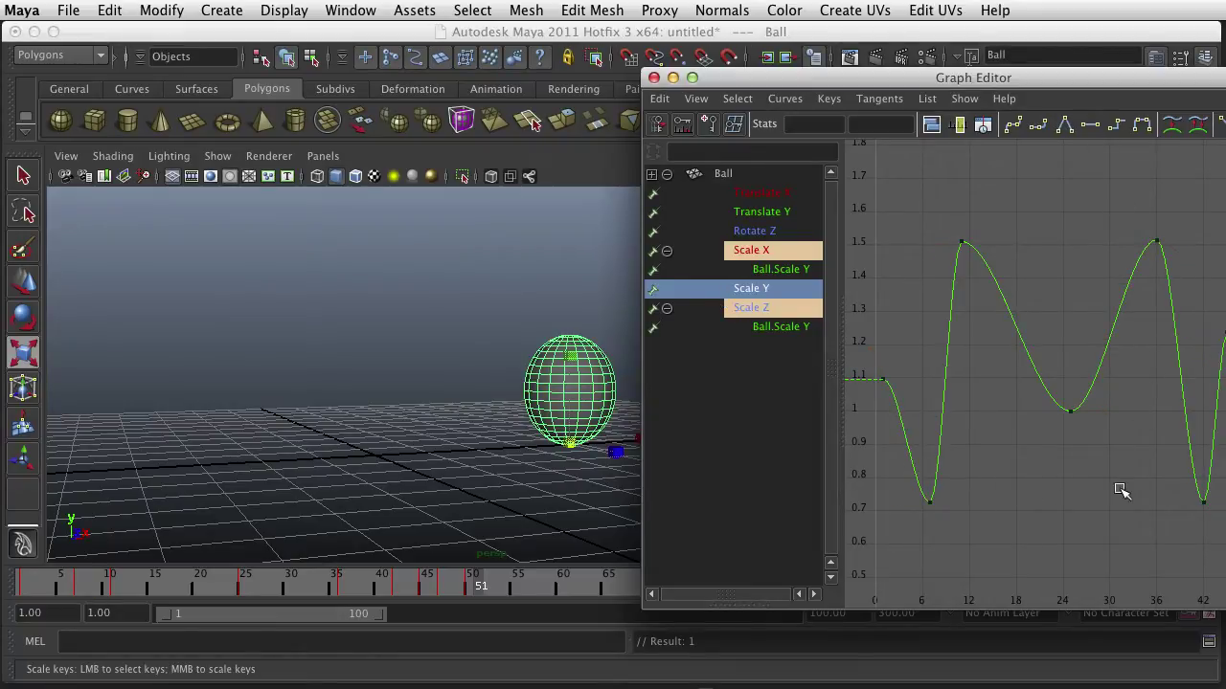
# Step: Soften the final Scale Y bounce by moving the frame 45 key to about 1.171 and the next key to frame 48 at about 1.004
pyautogui.moveTo(1188, 218); pyautogui.dragTo(946, 259)
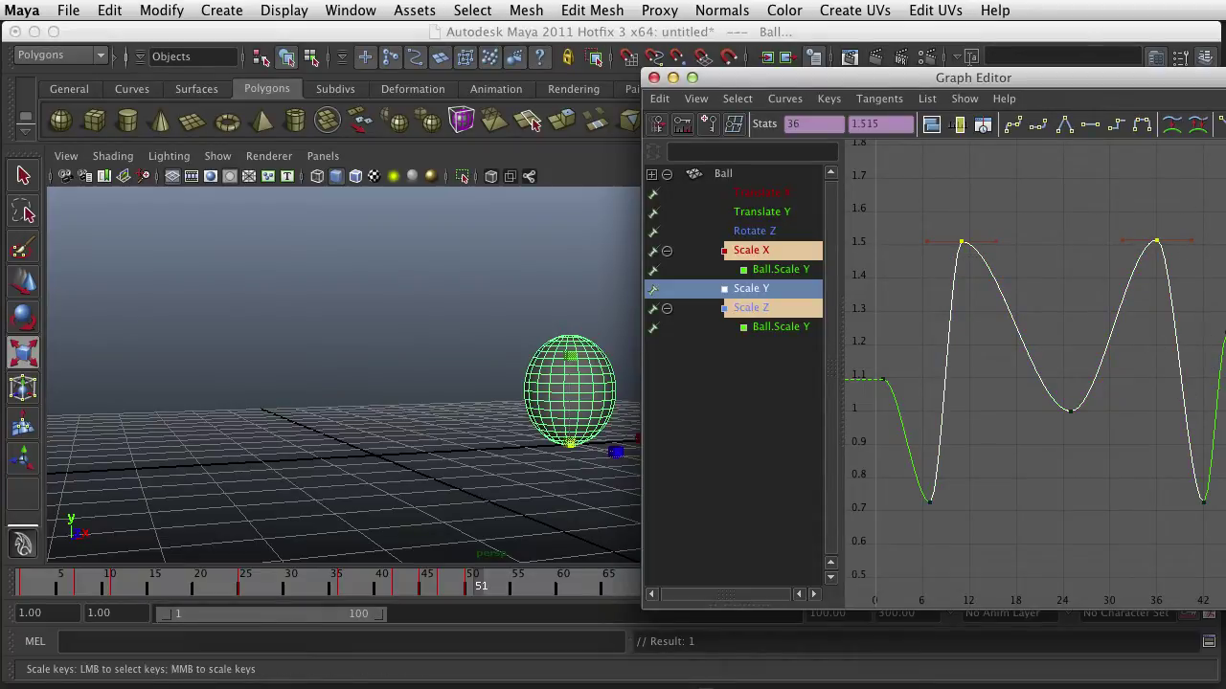
pyautogui.click(1225, 440)
pyautogui.moveTo(1224, 446); pyautogui.dragTo(1186, 444, button='middle')
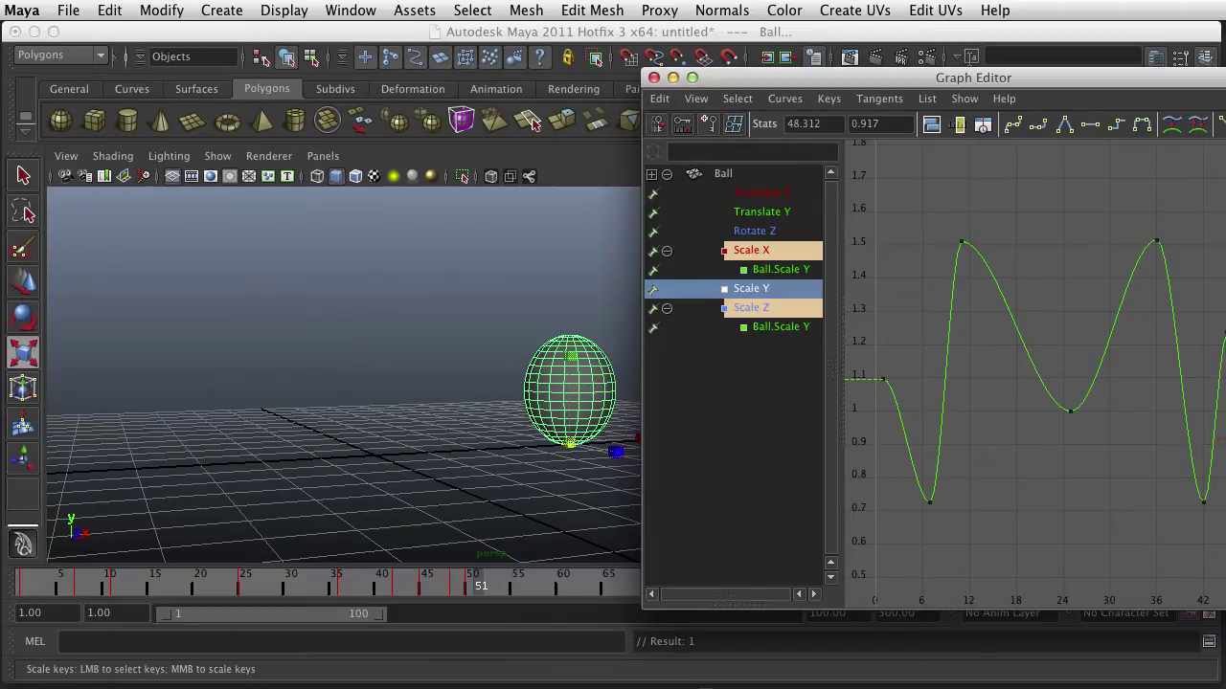
pyautogui.press('w')
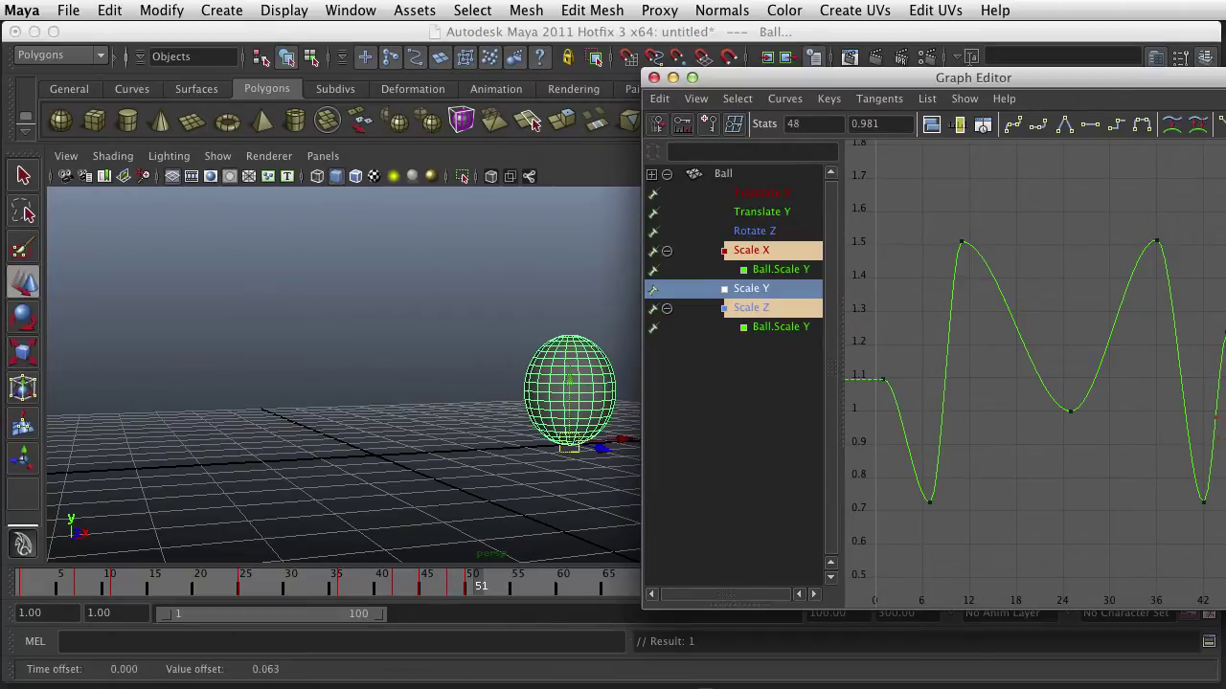
pyautogui.click(1220, 385)
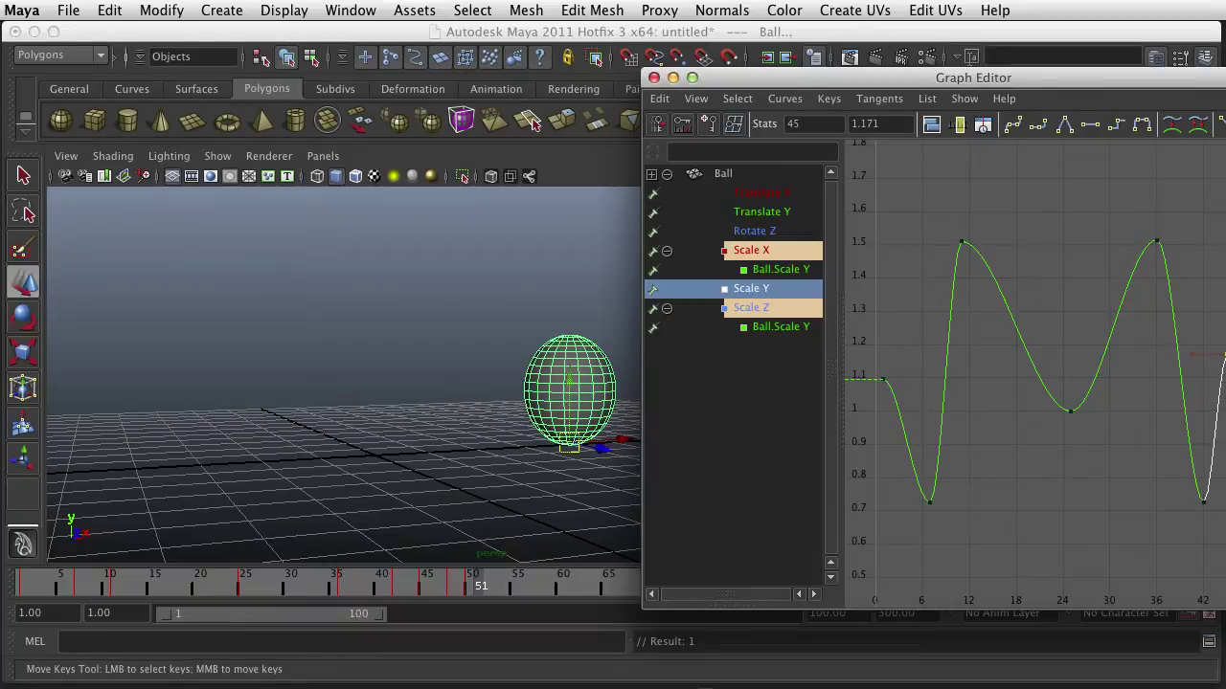
pyautogui.click(1224, 416)
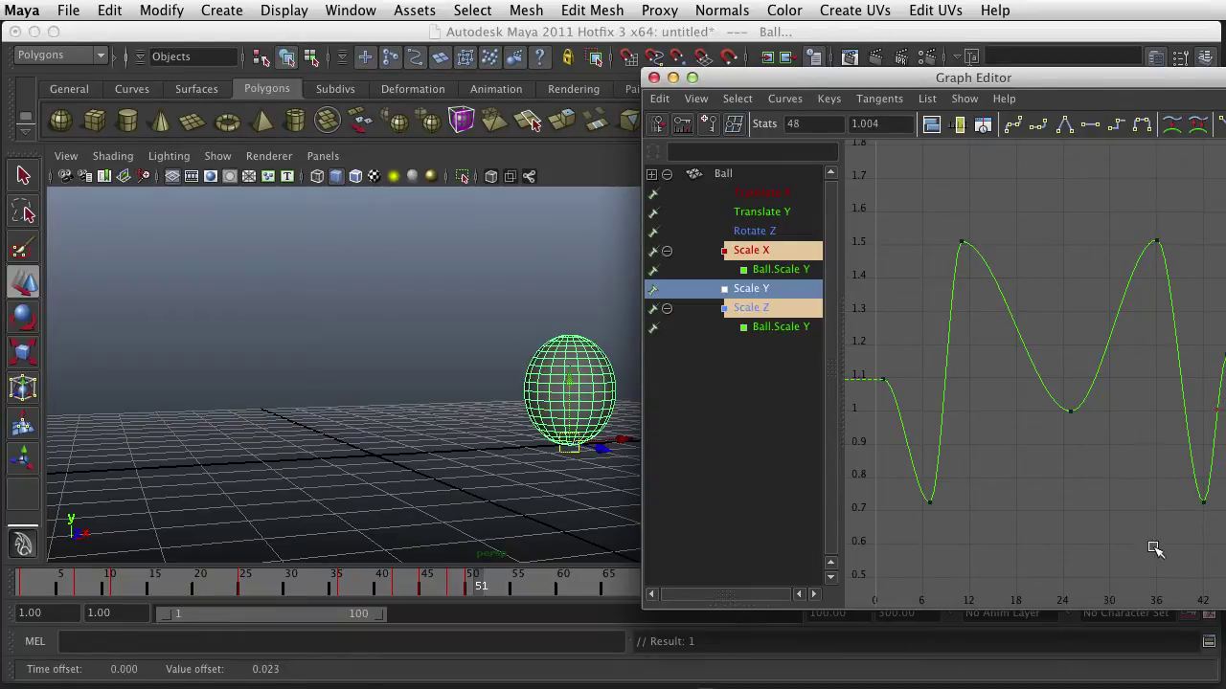
# Step: Raise the frame 42 Scale Y key to about 0.806 and compare the values of the last and first keys
pyautogui.moveTo(1155, 545); pyautogui.dragTo(1214, 486)
pyautogui.moveTo(1191, 522); pyautogui.dragTo(1193, 499, button='middle')
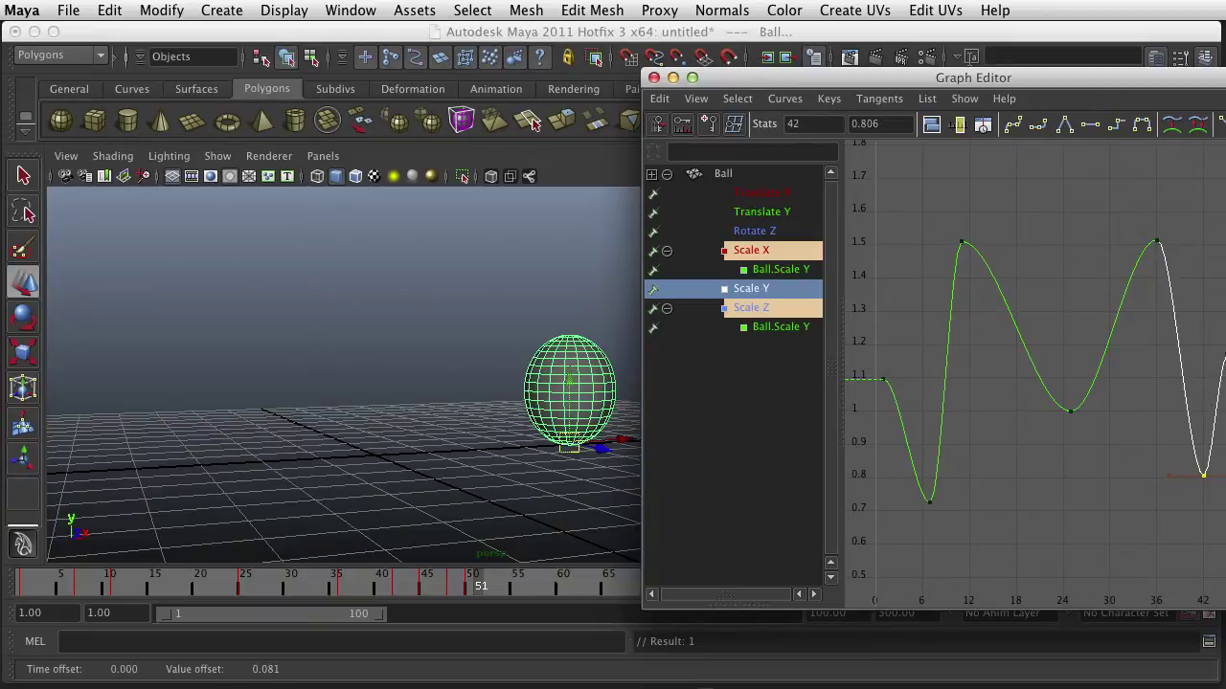
pyautogui.click(1225, 380)
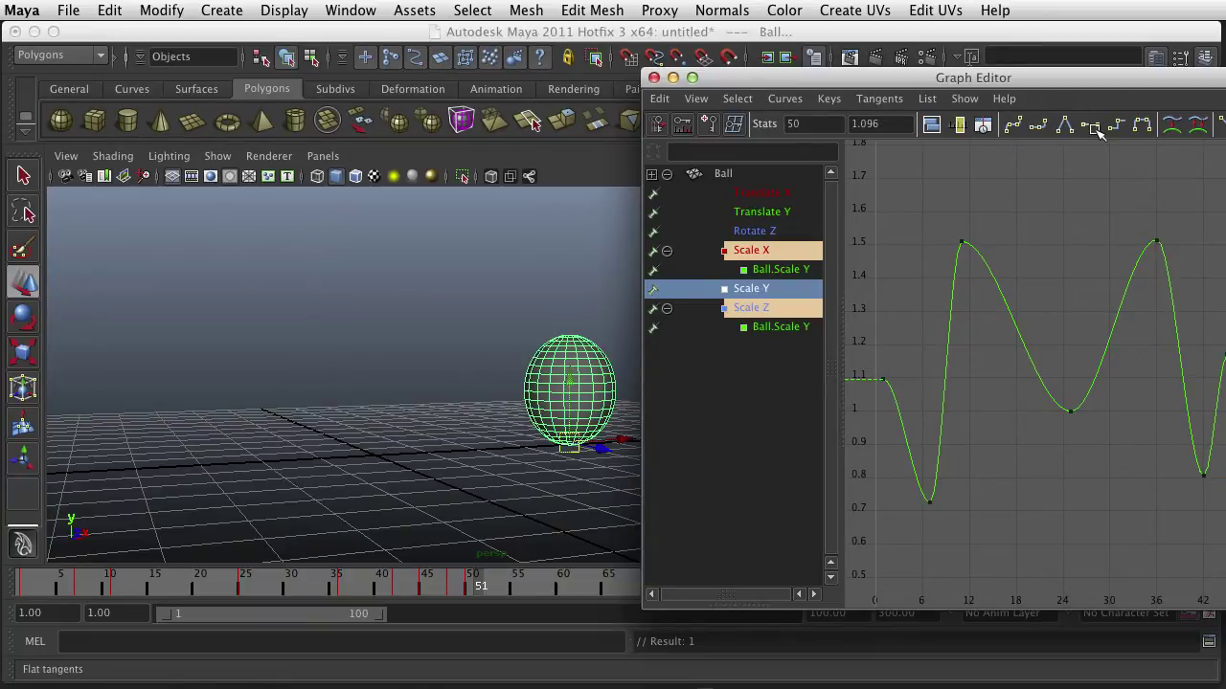
pyautogui.click(882, 380)
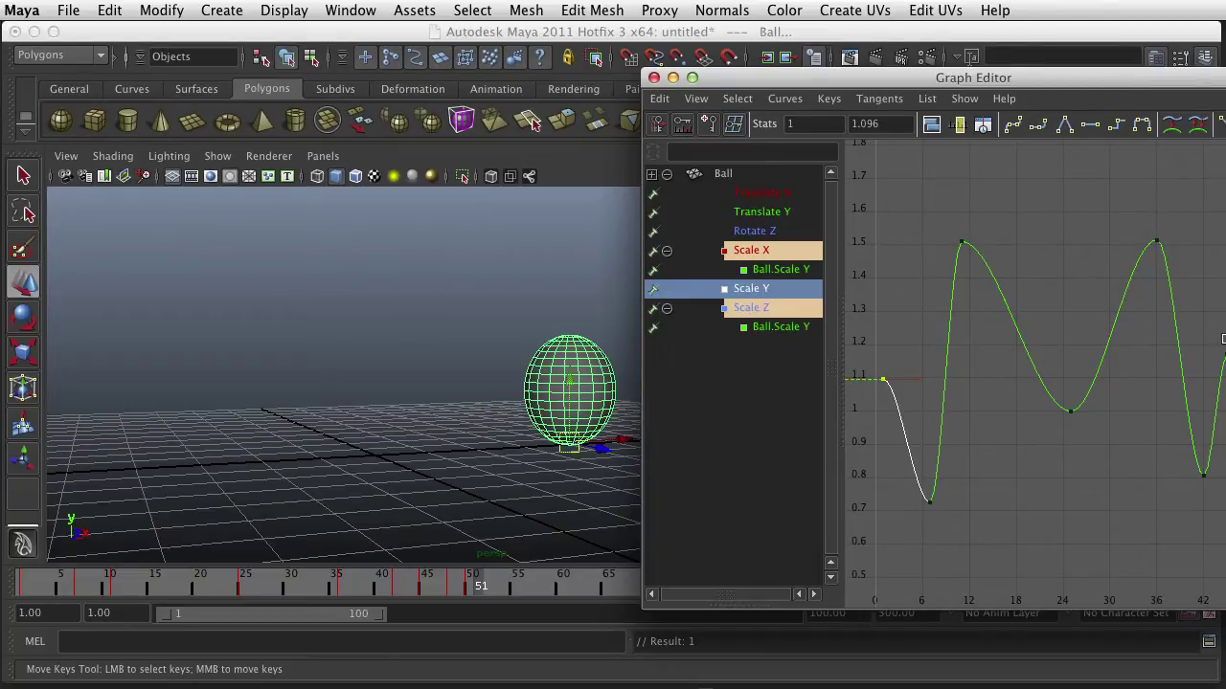
# Step: Set the current time to frame 50, minimizing the Graph Editor meanwhile and restoring it
pyautogui.moveTo(778, 84); pyautogui.dragTo(704, 78)
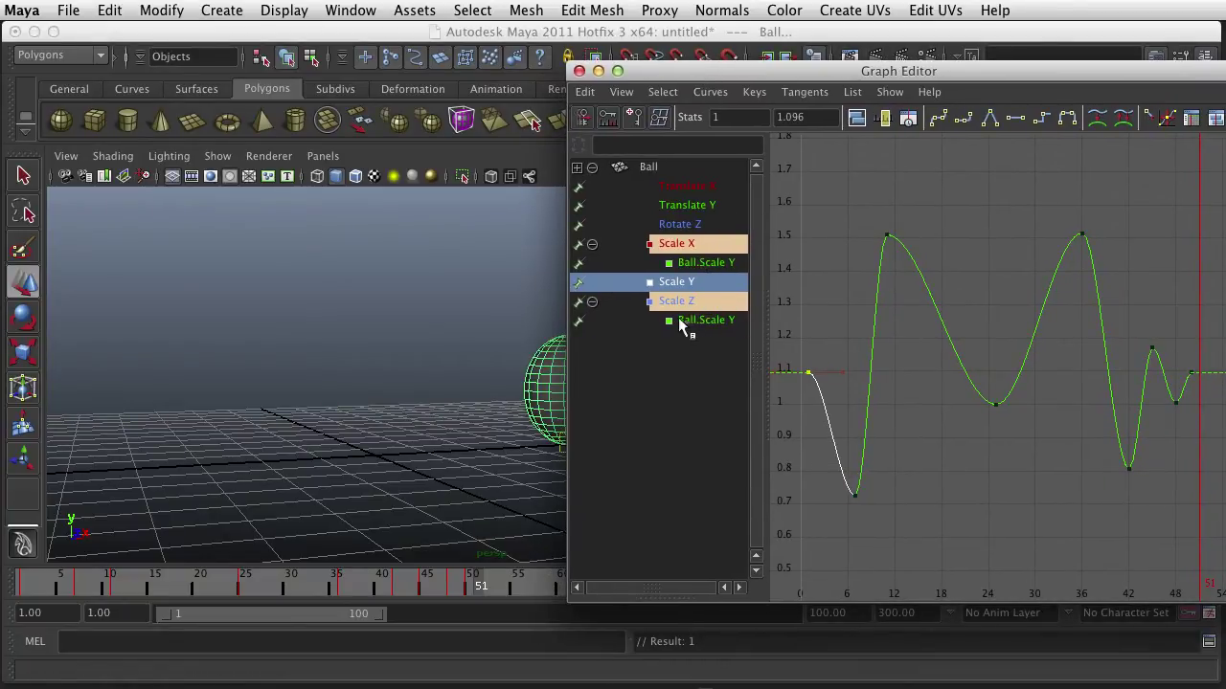
pyautogui.click(595, 74)
pyautogui.moveTo(468, 586)
pyautogui.mouseDown()
pyautogui.moveTo(121, 591)
pyautogui.moveTo(520, 593)
pyautogui.moveTo(22, 598)
pyautogui.moveTo(472, 609)
pyautogui.mouseUp()
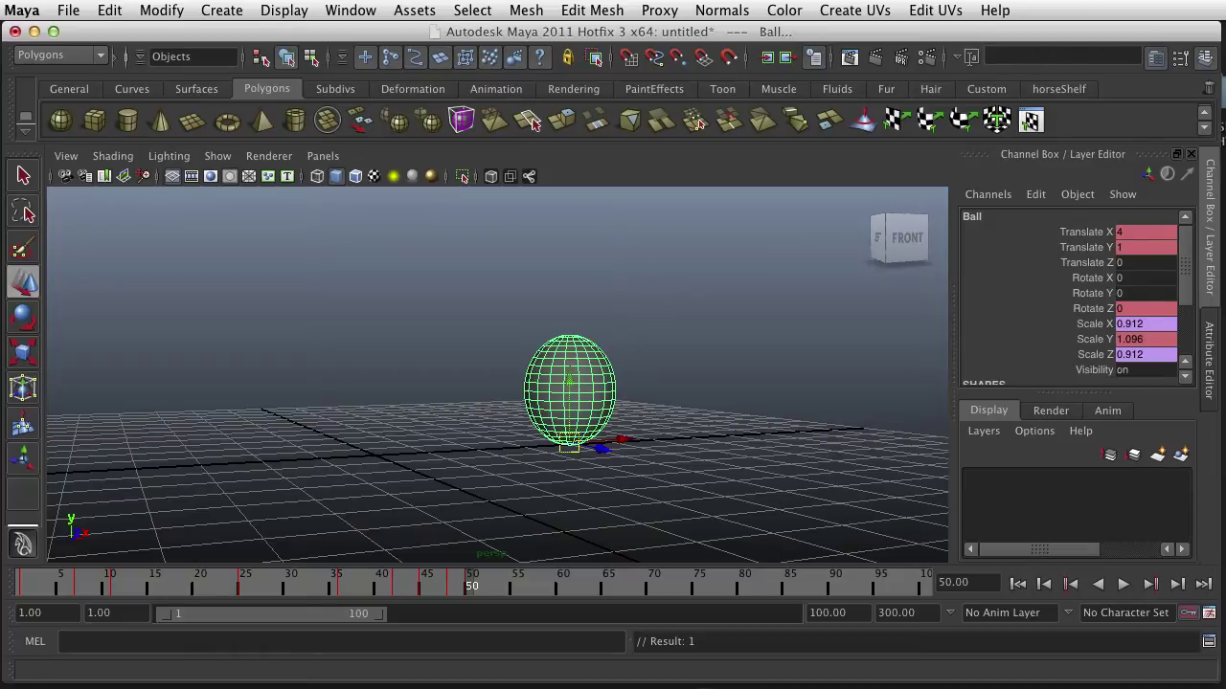
pyautogui.click(469, 688)
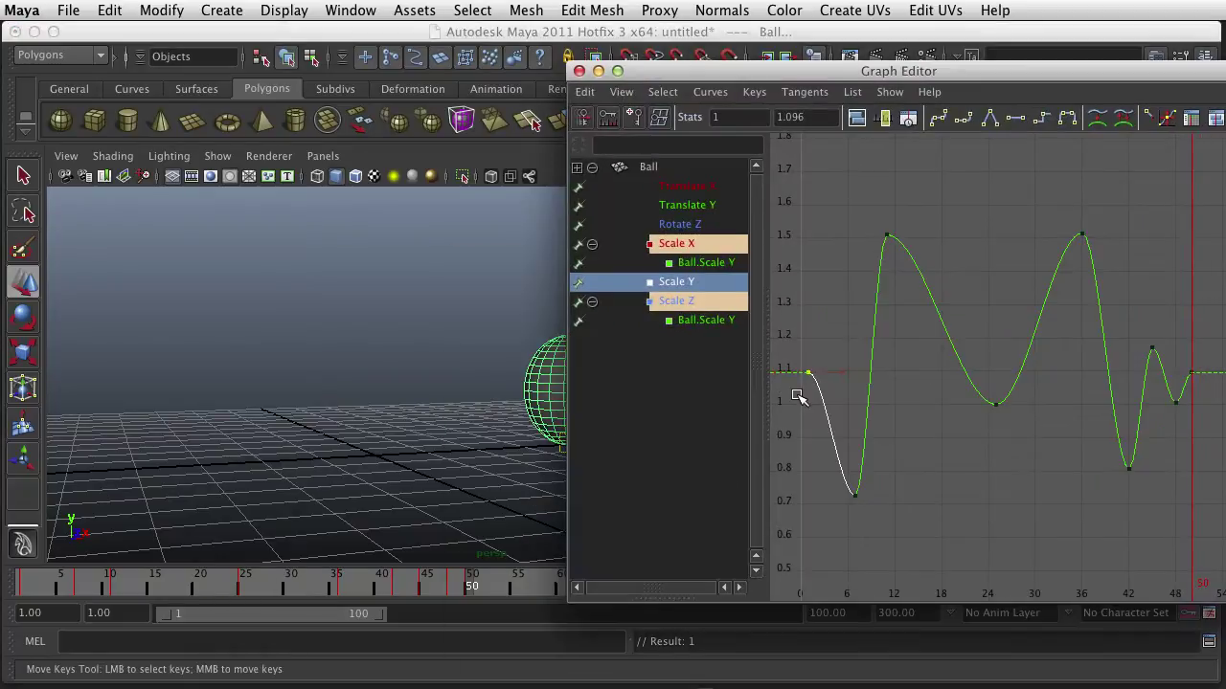
# Step: Display the ball's whole Translate X curve in the Graph Editor, including the stretch beyond its last key
pyautogui.moveTo(716, 80); pyautogui.dragTo(501, 76)
pyautogui.click(484, 181)
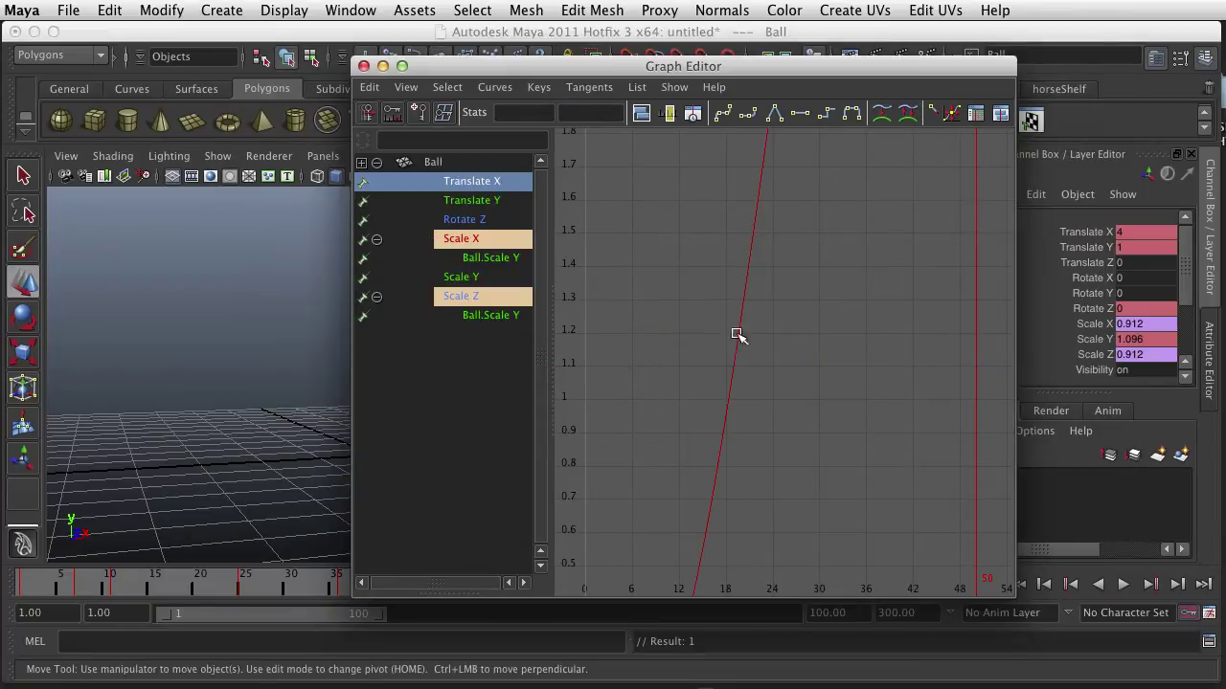
pyautogui.press('a')
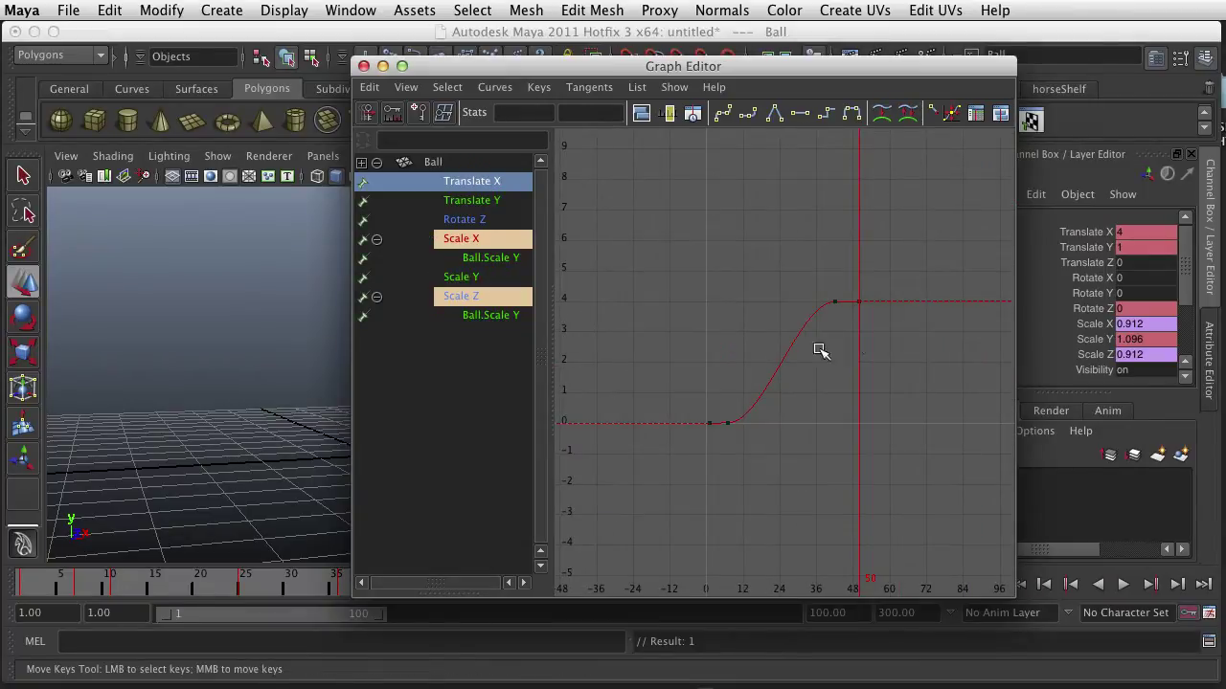
pyautogui.keyDown('alt'); pyautogui.moveTo(901, 336); pyautogui.dragTo(808, 362, button='middle'); pyautogui.keyUp('alt')
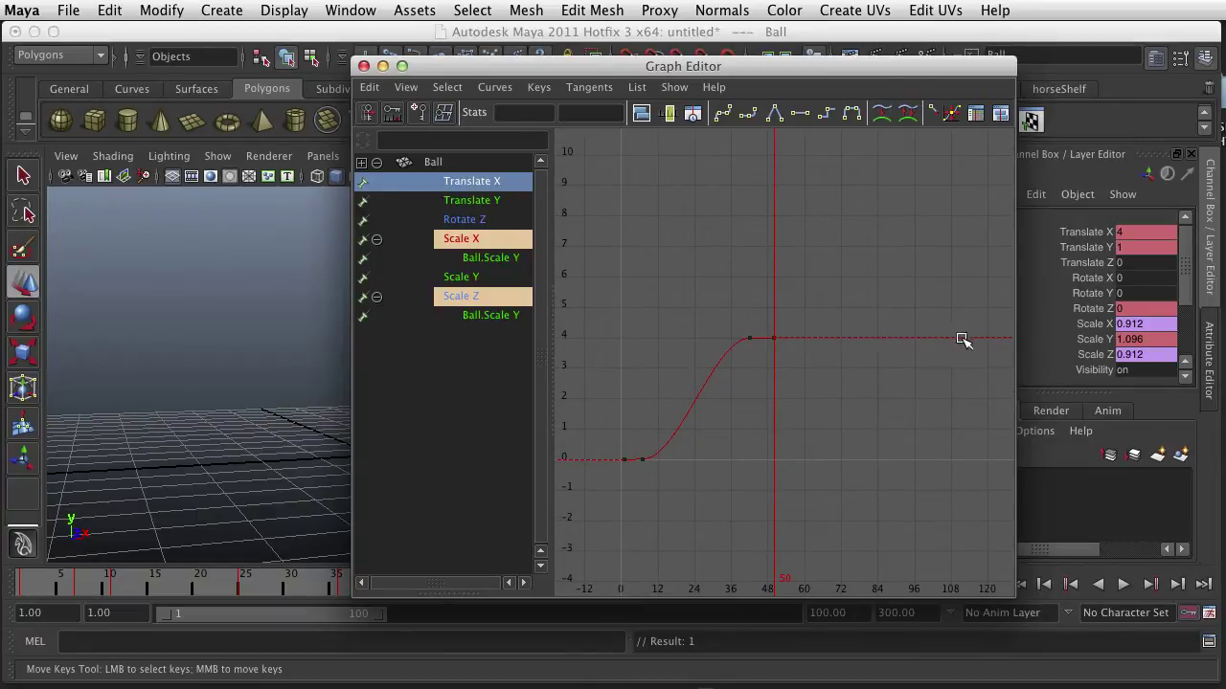
# Step: Switch the display of infinity curves off and back on for the Translate X curve
pyautogui.click(406, 89)
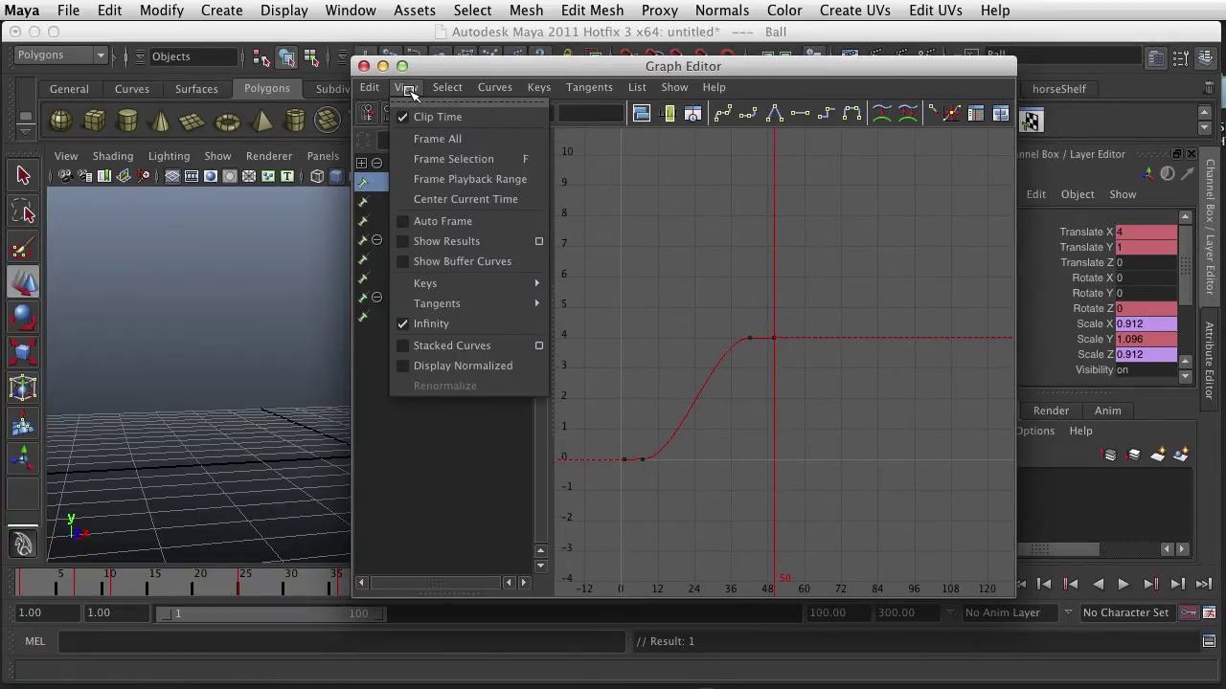
pyautogui.click(422, 324)
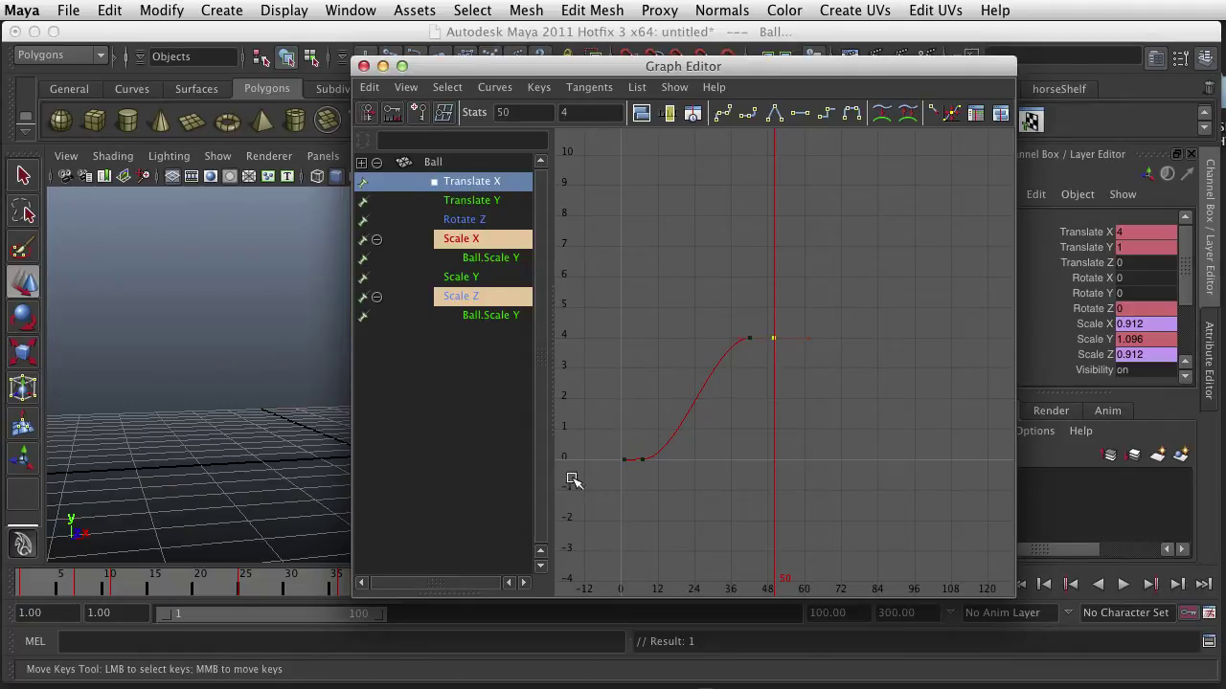
pyautogui.click(774, 338)
pyautogui.click(406, 87)
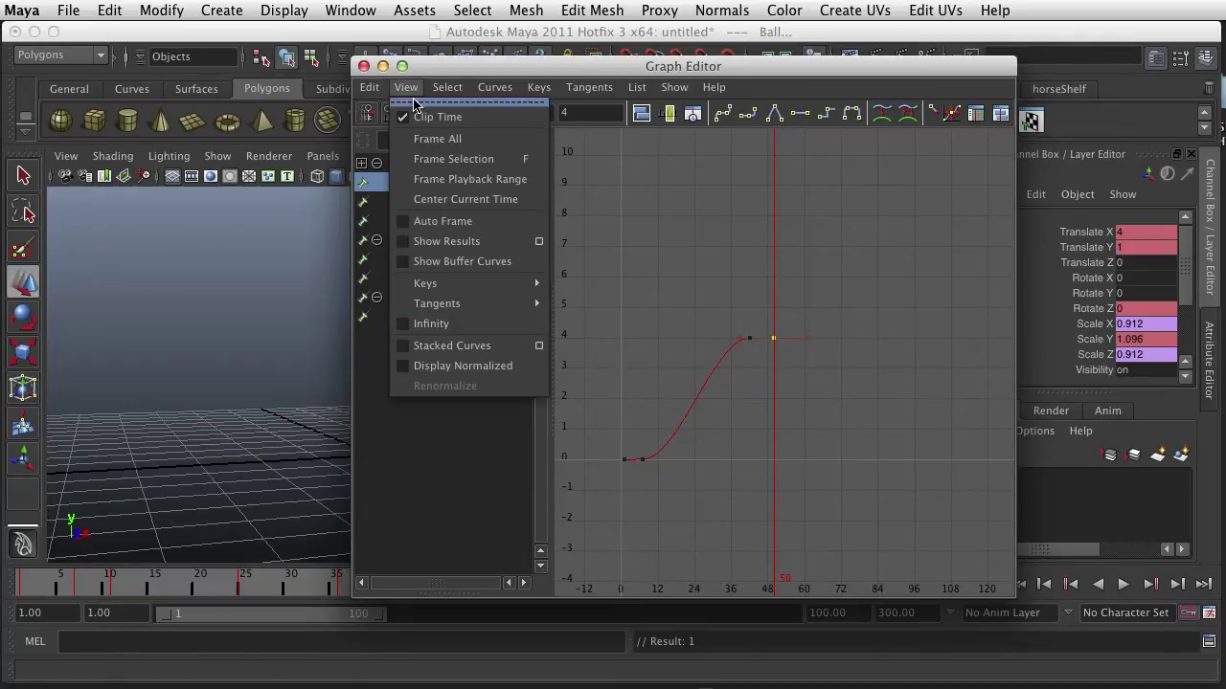
pyautogui.click(422, 324)
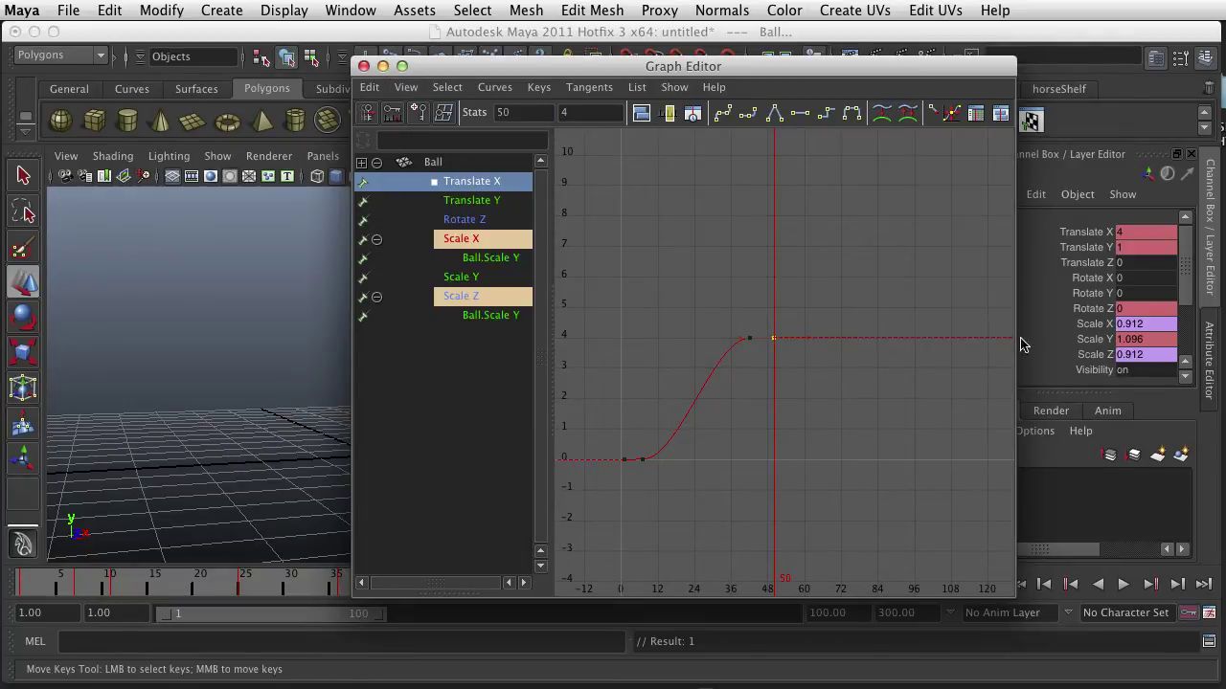
# Step: Try tilting the incoming tangent of the frame 50 Translate X key, and undo the change
pyautogui.click(751, 337)
pyautogui.click(777, 340)
pyautogui.click(751, 337)
pyautogui.moveTo(741, 342); pyautogui.dragTo(743, 354, button='middle')
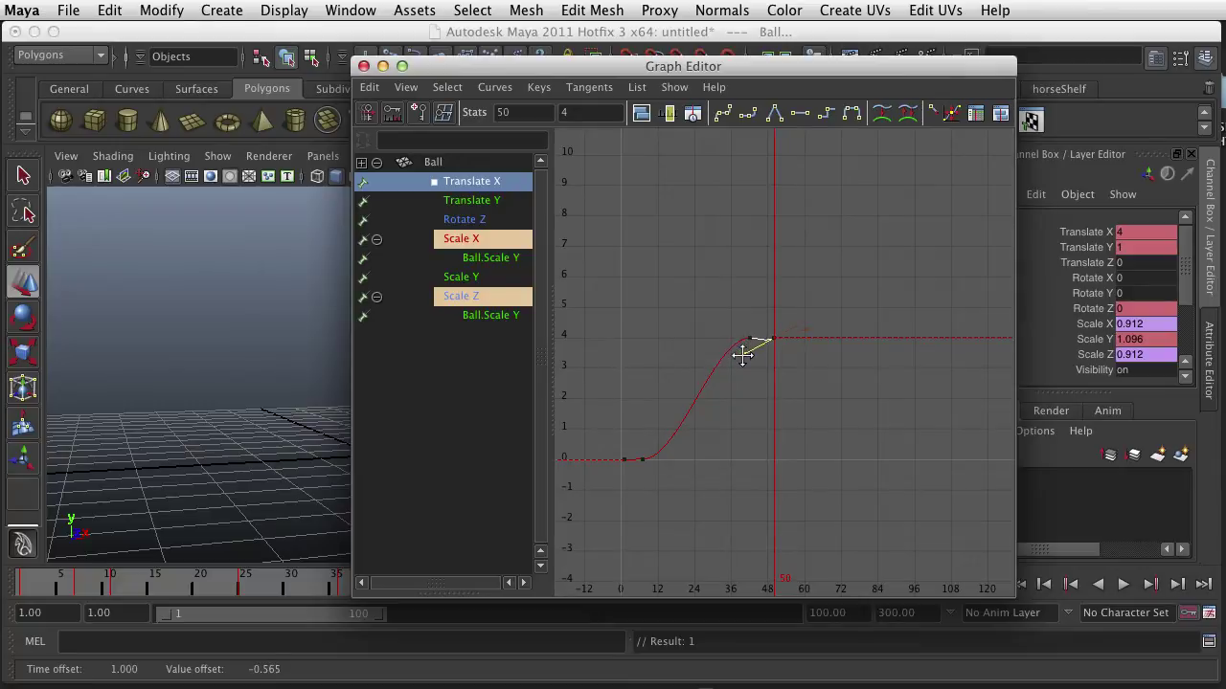
pyautogui.press('z')
pyautogui.moveTo(839, 309); pyautogui.dragTo(769, 369)
pyautogui.click(815, 354)
pyautogui.moveTo(808, 319); pyautogui.dragTo(743, 368)
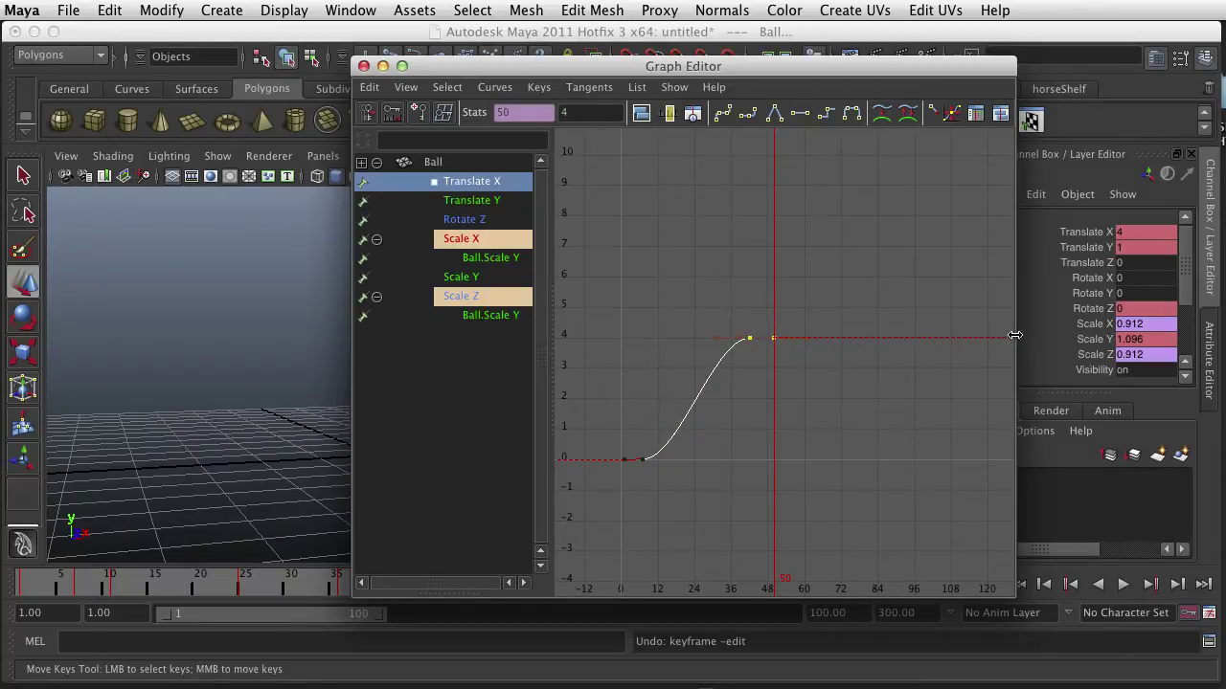
pyautogui.moveTo(798, 324); pyautogui.dragTo(742, 371)
pyautogui.click(816, 362)
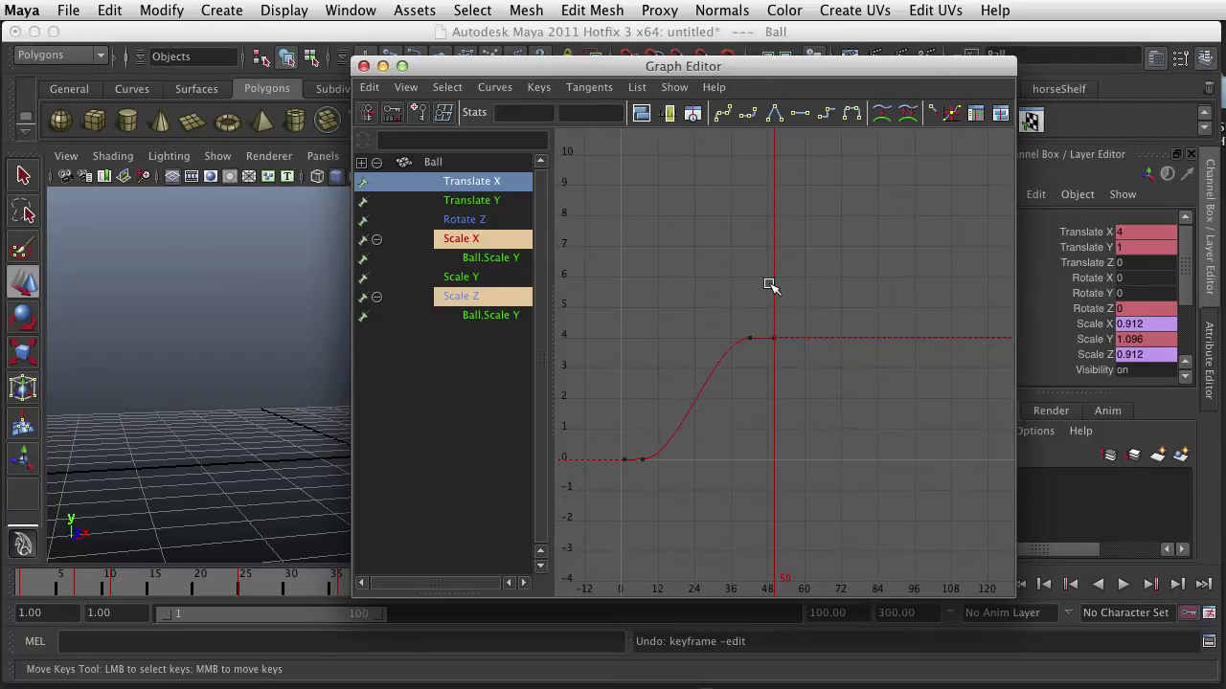
# Step: Select all keys of the Translate X curve and set its post infinity to Cycle
pyautogui.click(716, 376)
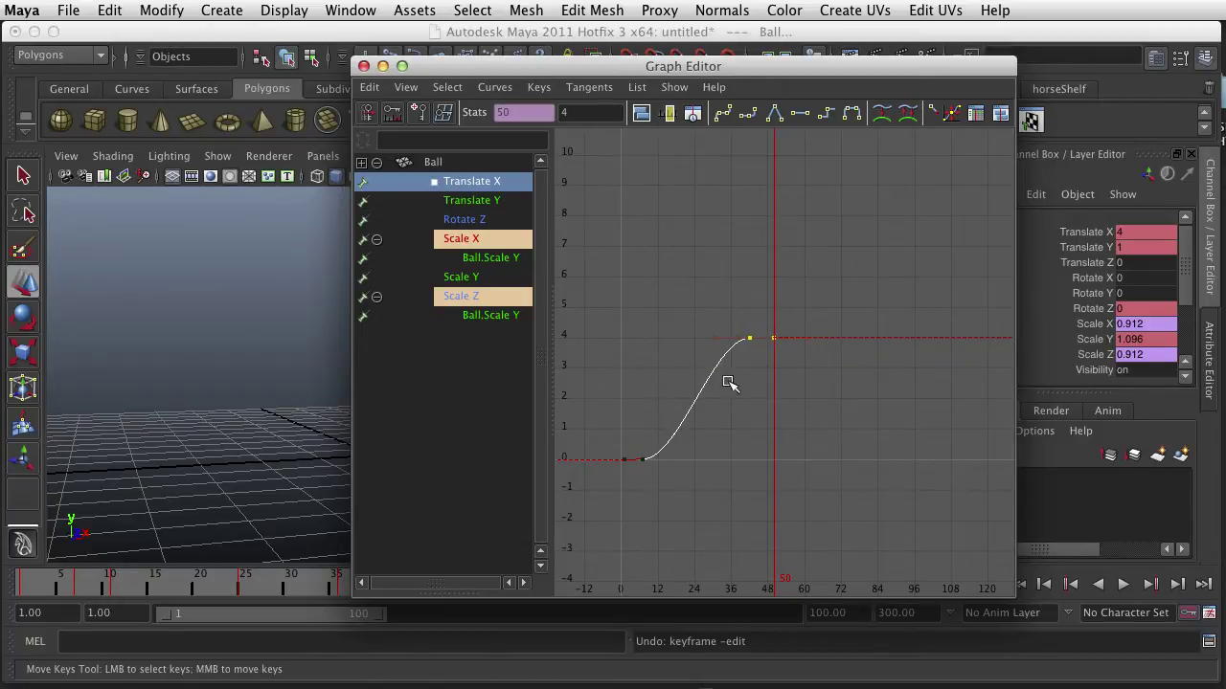
pyautogui.click(742, 381)
pyautogui.press('w')
pyautogui.click(618, 470)
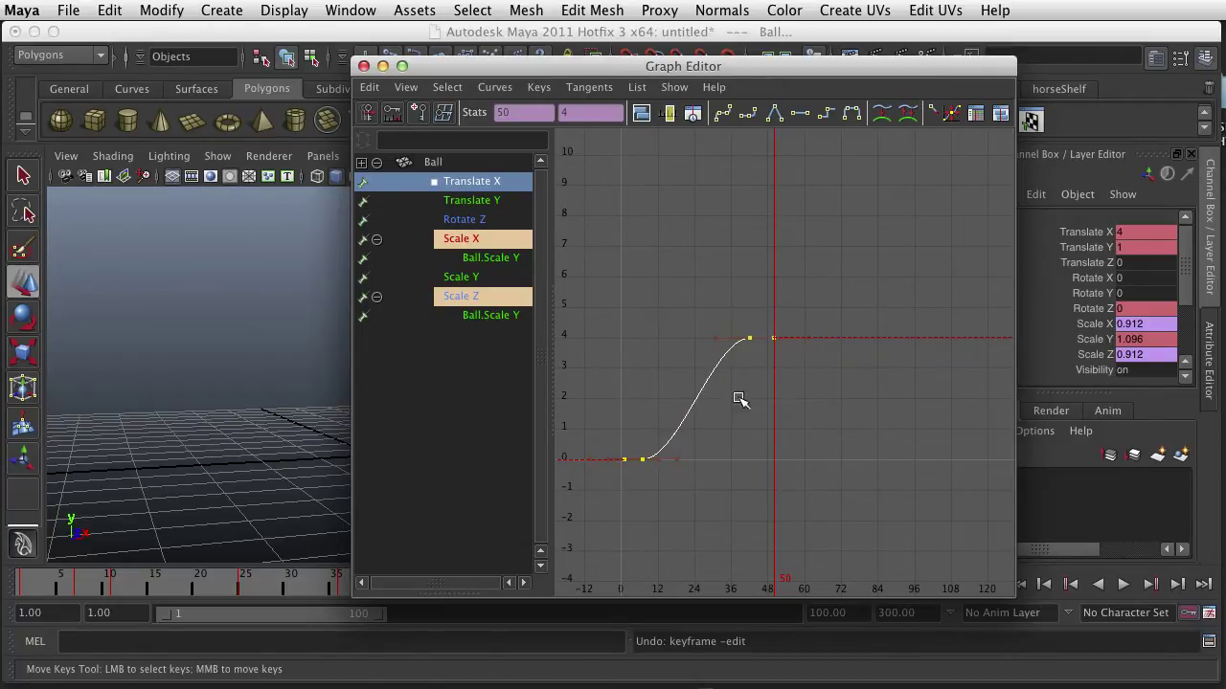
pyautogui.click(406, 87)
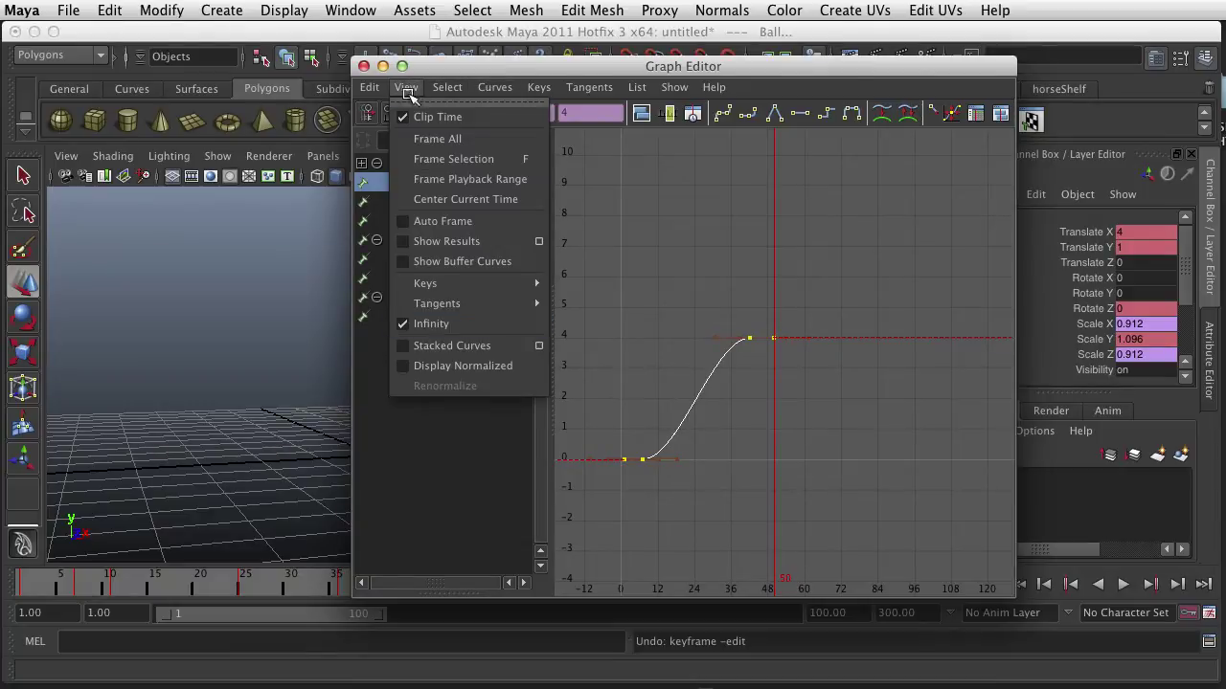
pyautogui.click(495, 87)
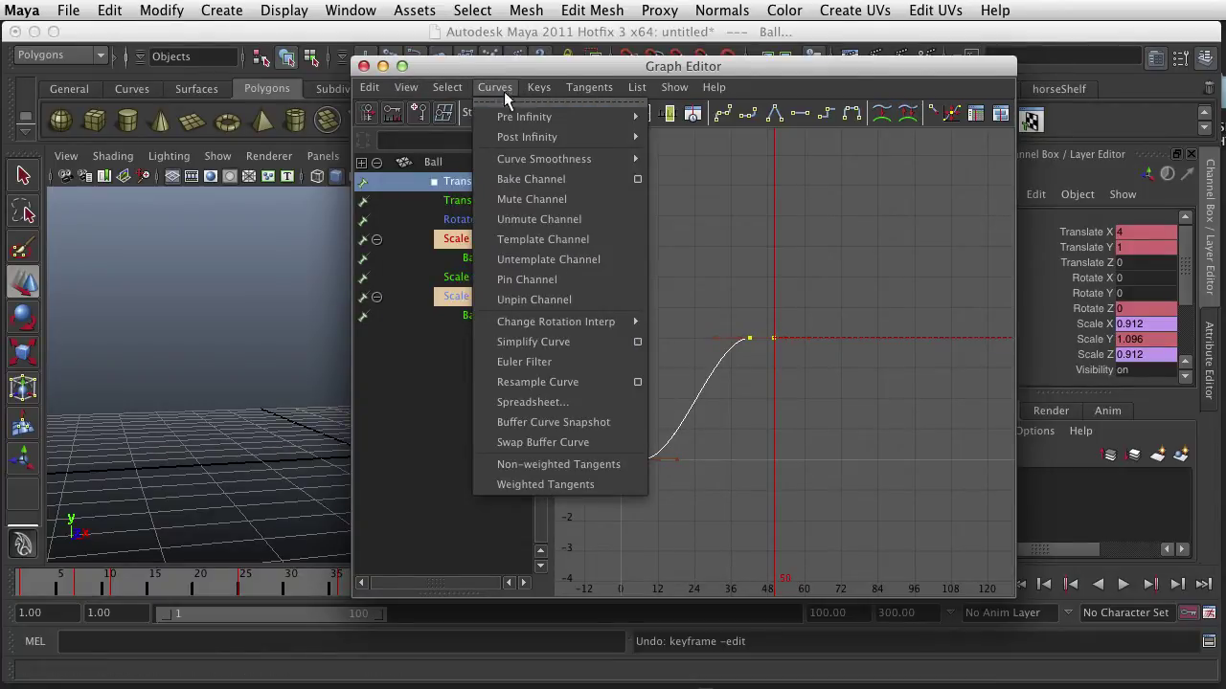
pyautogui.moveTo(520, 142)
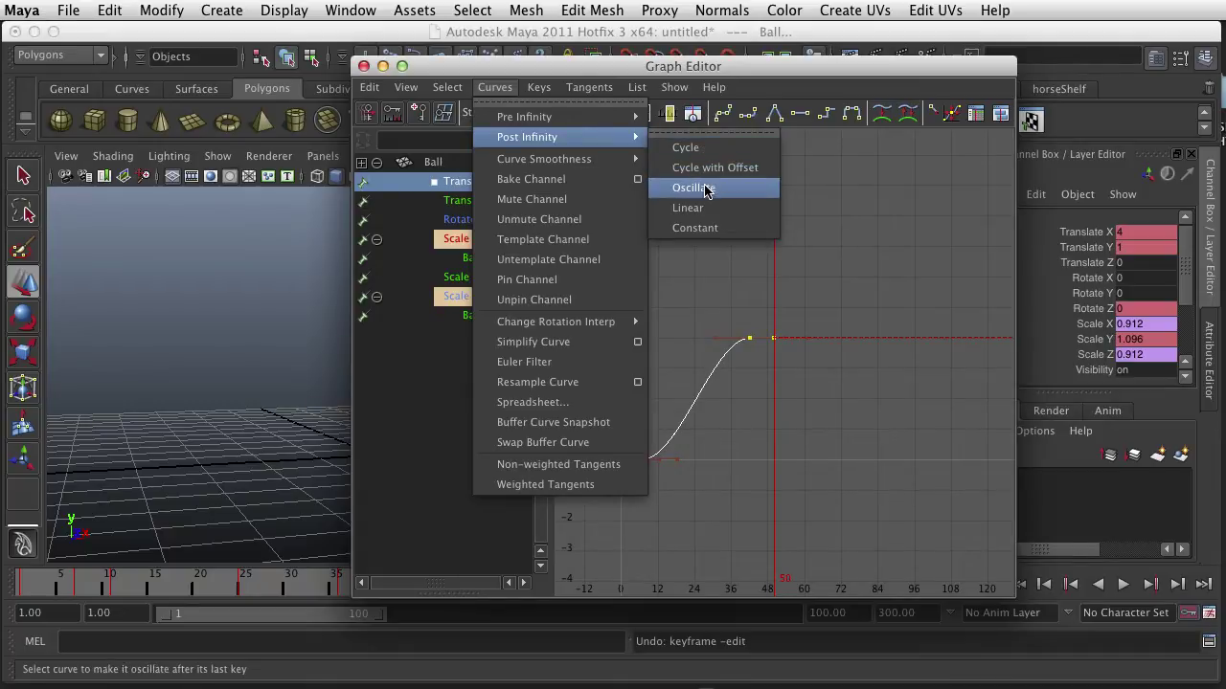
pyautogui.click(682, 491)
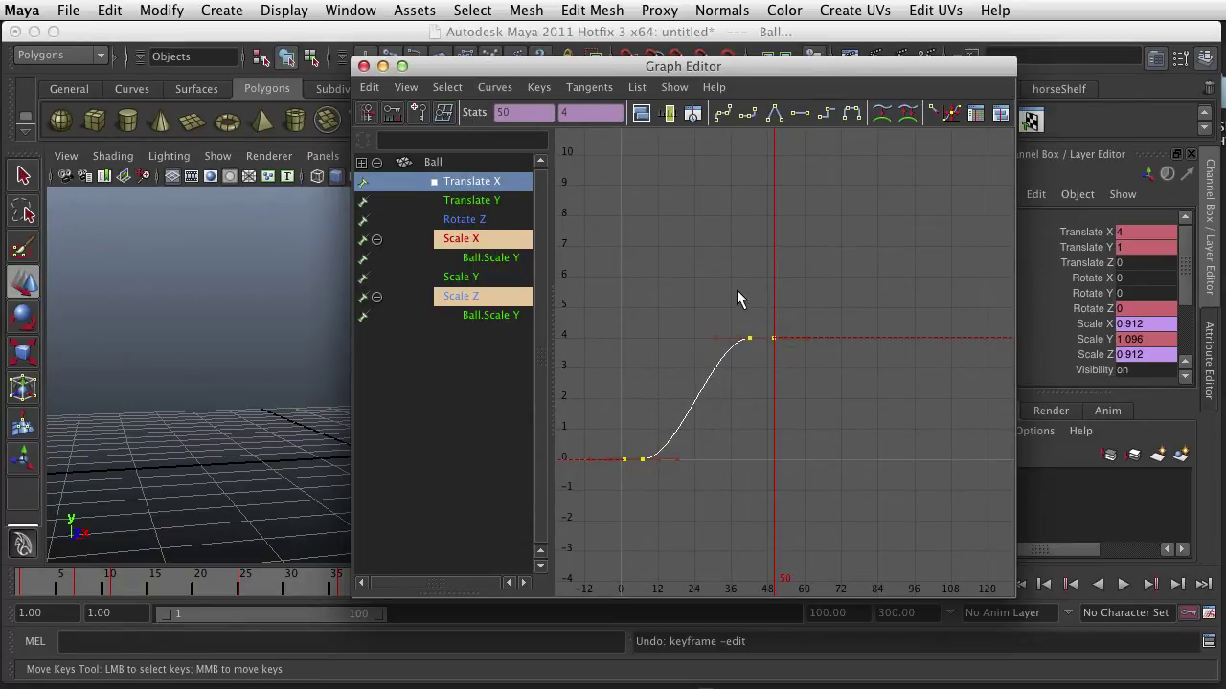
pyautogui.click(495, 87)
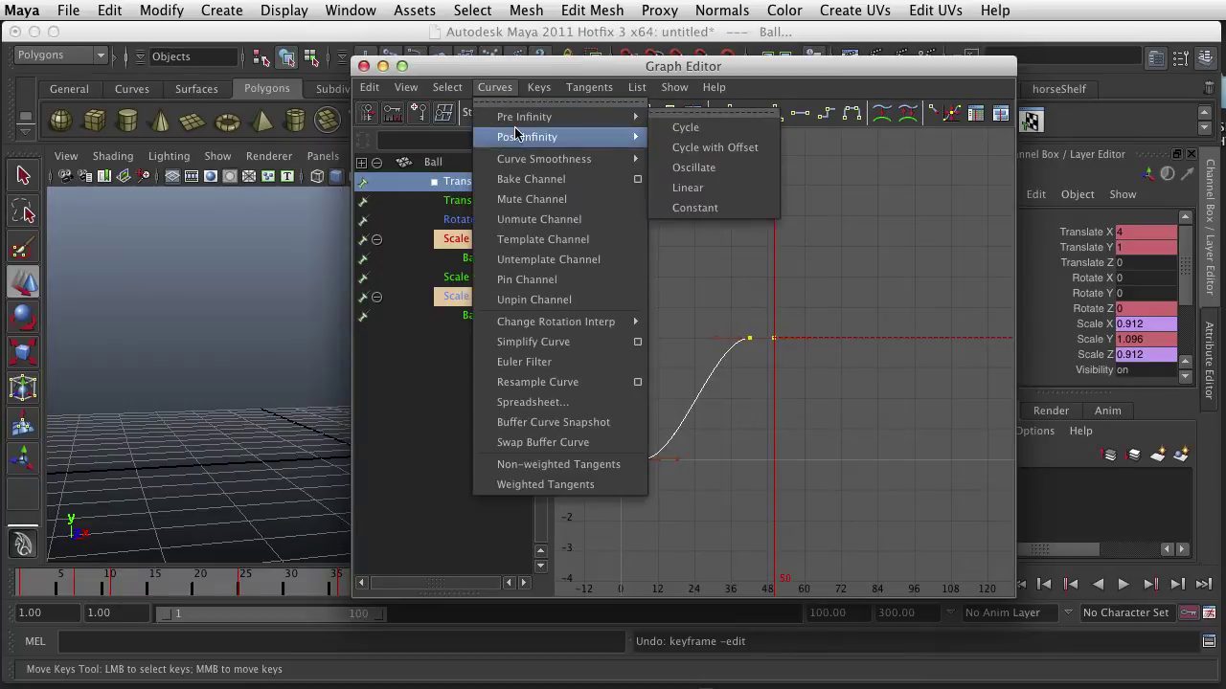
pyautogui.click(684, 149)
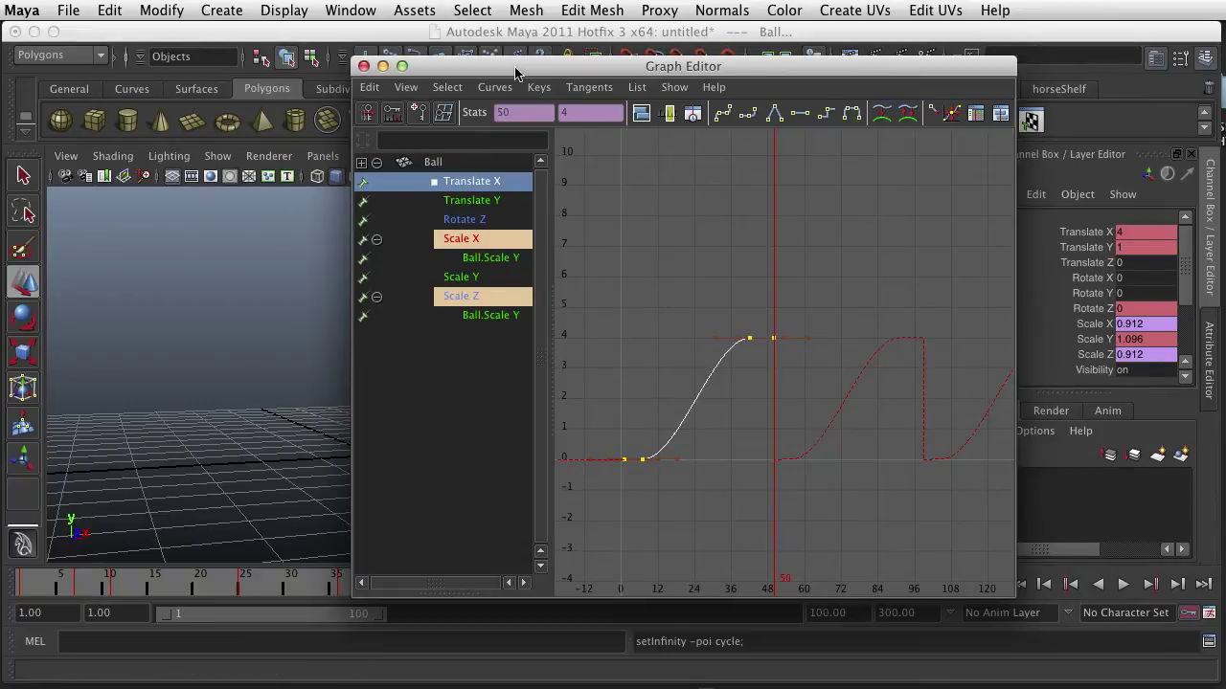
# Step: Move the Graph Editor aside, play the animation from frame 1 to check the cycled motion, and return to frame 1
pyautogui.moveTo(515, 73); pyautogui.dragTo(1139, 217)
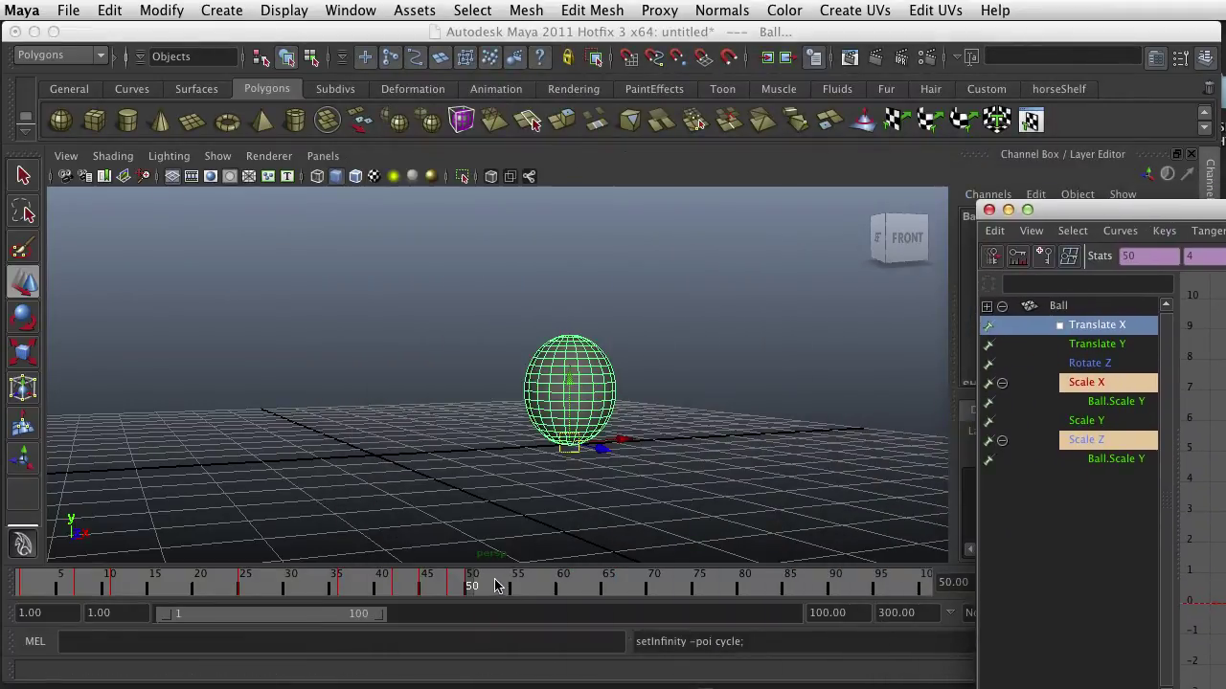
pyautogui.moveTo(480, 588); pyautogui.dragTo(19, 586)
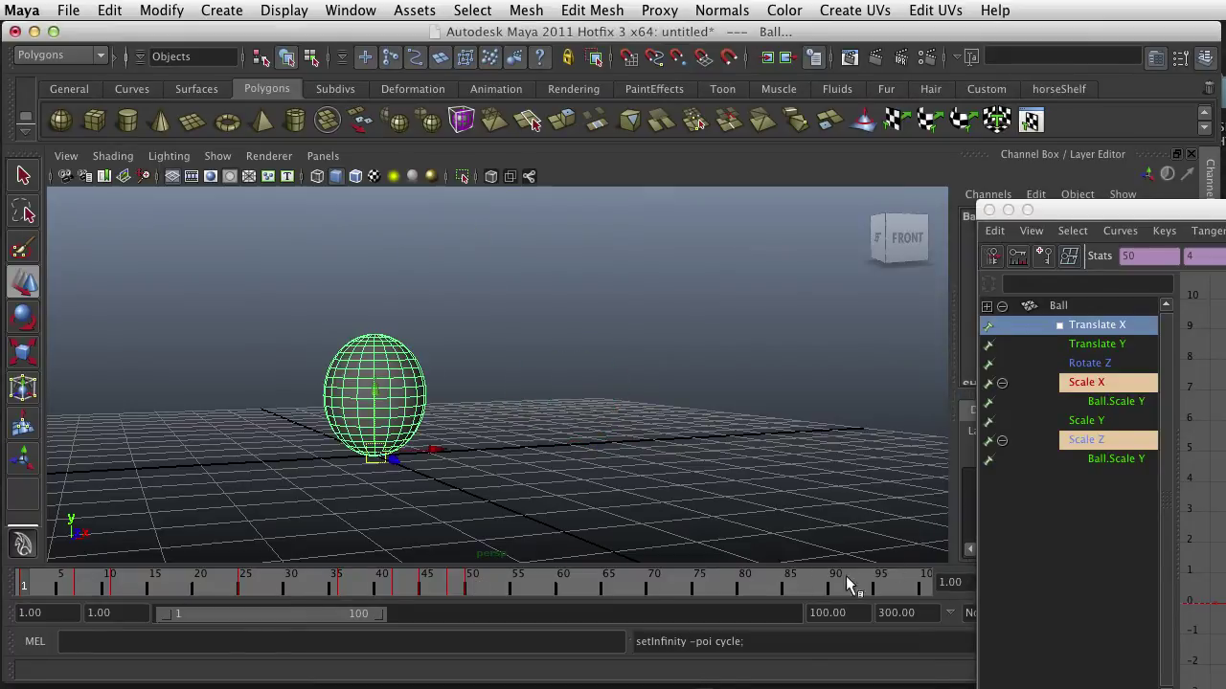
pyautogui.click(1123, 584)
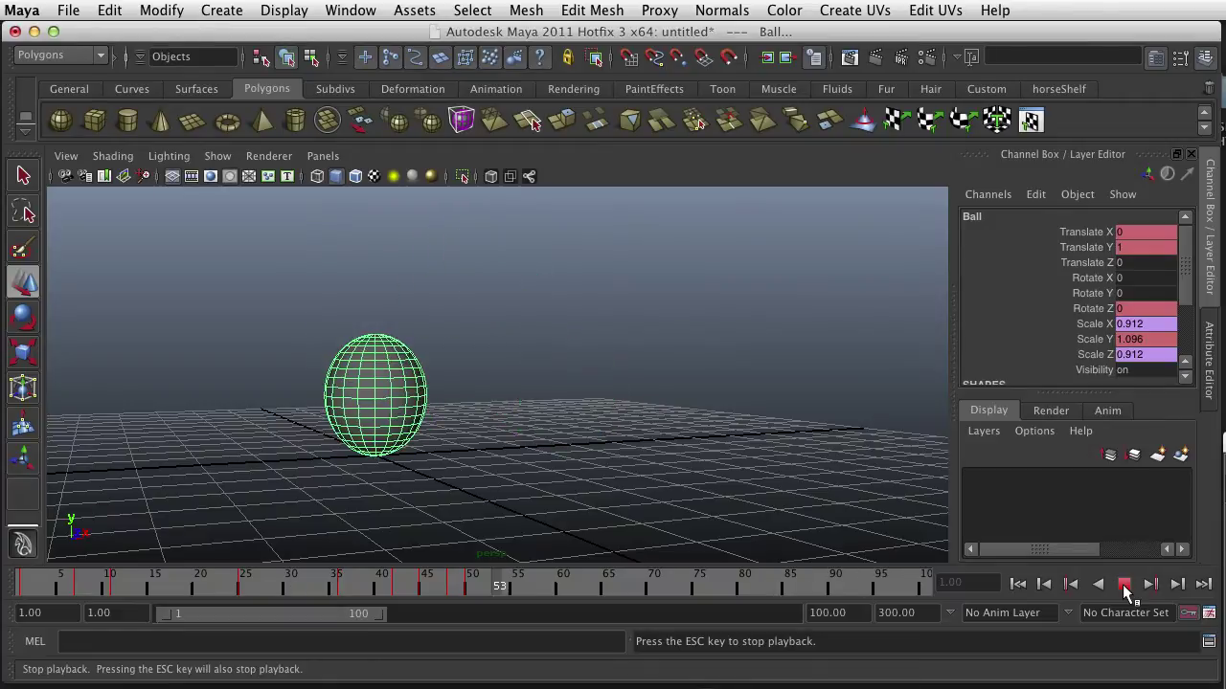
pyautogui.moveTo(1225, 438)
pyautogui.mouseDown()
pyautogui.moveTo(1128, 333)
pyautogui.moveTo(873, 165)
pyautogui.moveTo(859, 108)
pyautogui.moveTo(999, 207)
pyautogui.moveTo(1180, 264)
pyautogui.moveTo(1225, 421)
pyautogui.mouseUp()
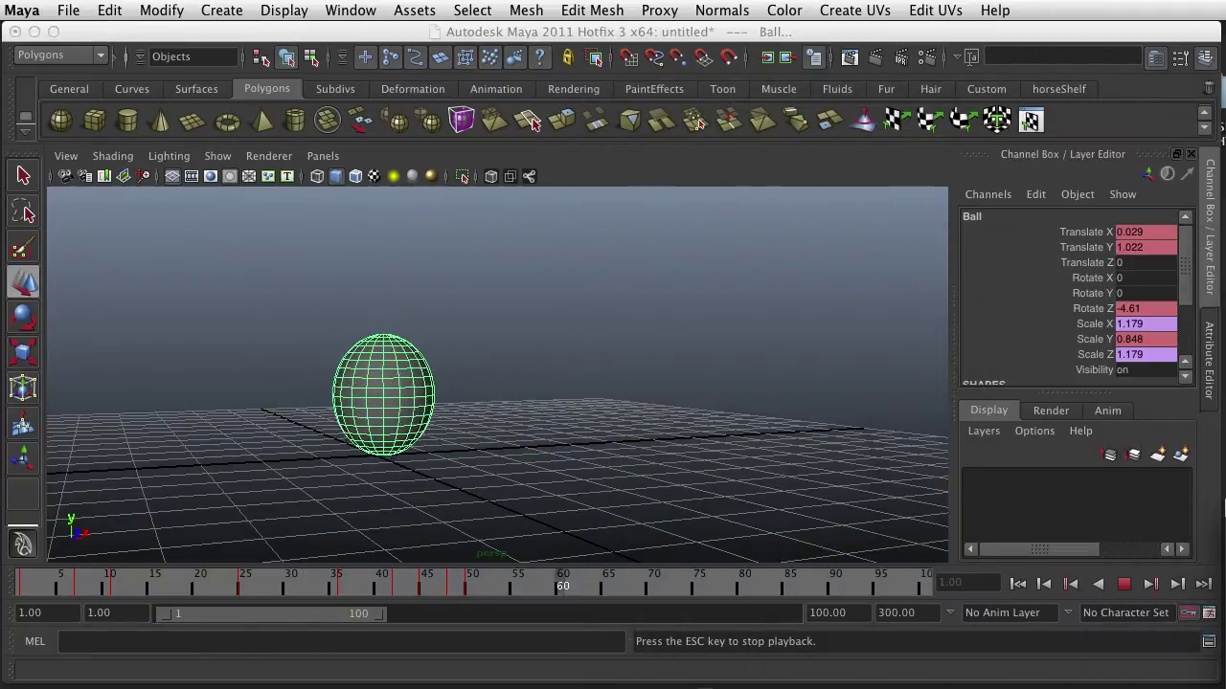
pyautogui.click(1123, 585)
pyautogui.moveTo(829, 586); pyautogui.dragTo(22, 597)
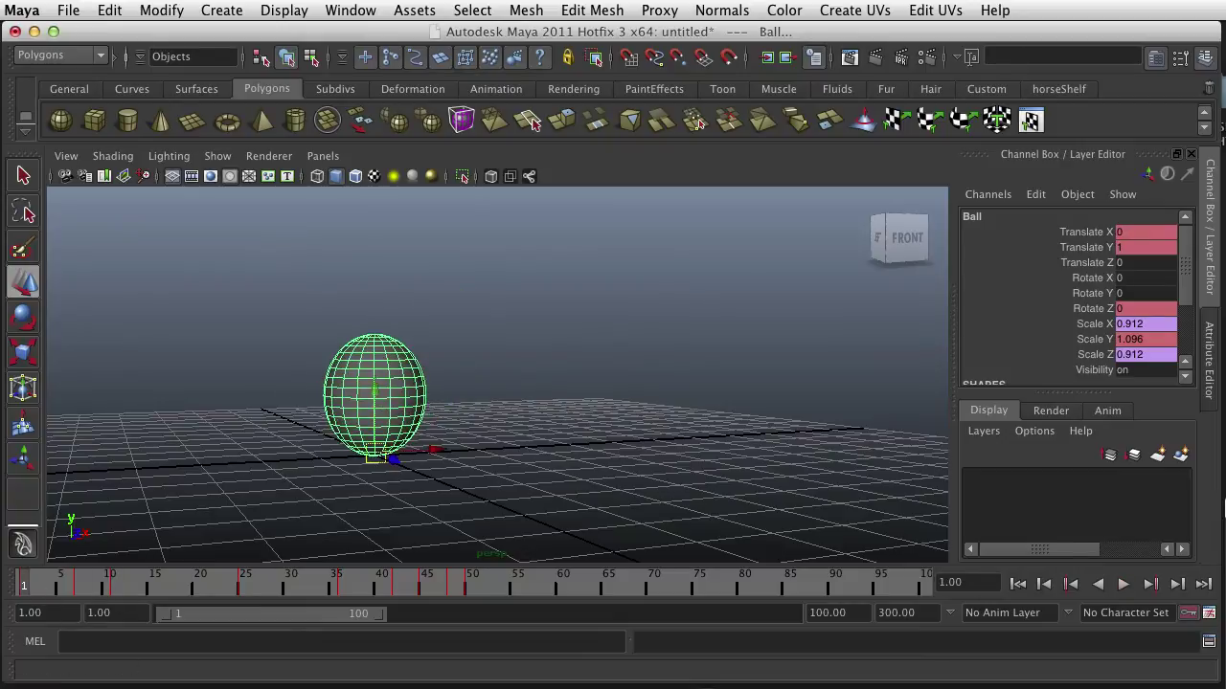
# Step: Bring the Graph Editor back and set the Translate X curve's post infinity to Cycle with Offset
pyautogui.moveTo(1225, 507); pyautogui.dragTo(654, 70)
pyautogui.click(627, 87)
pyautogui.moveTo(673, 137)
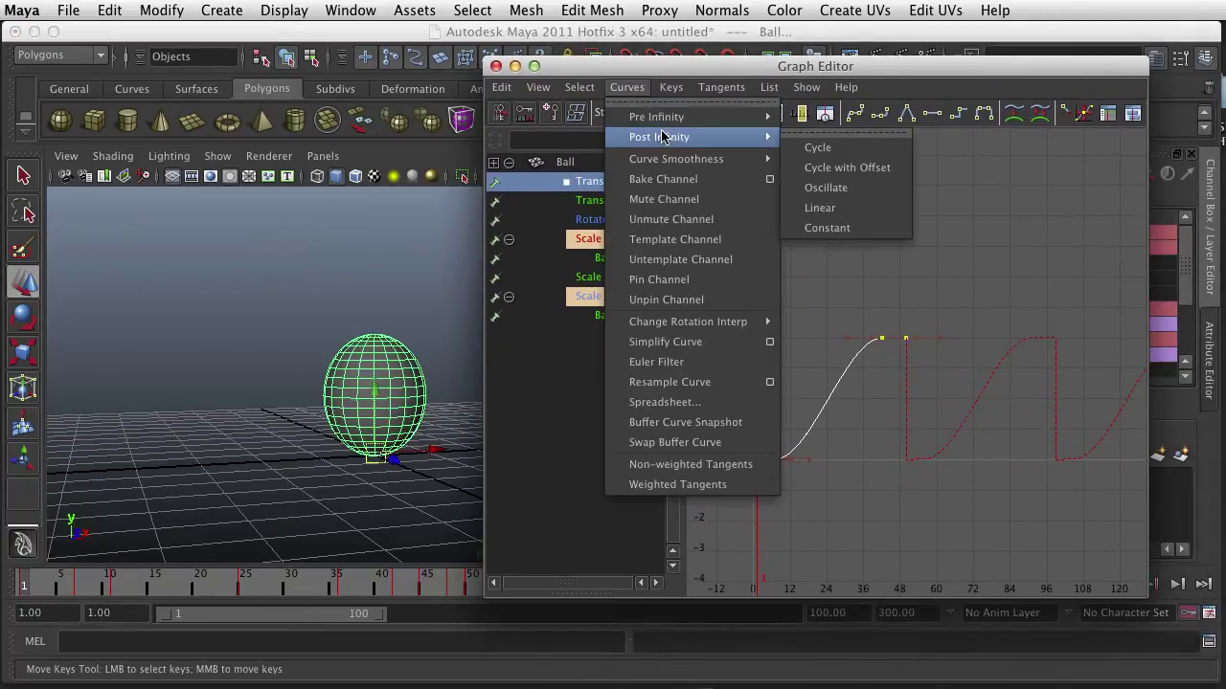
pyautogui.click(849, 170)
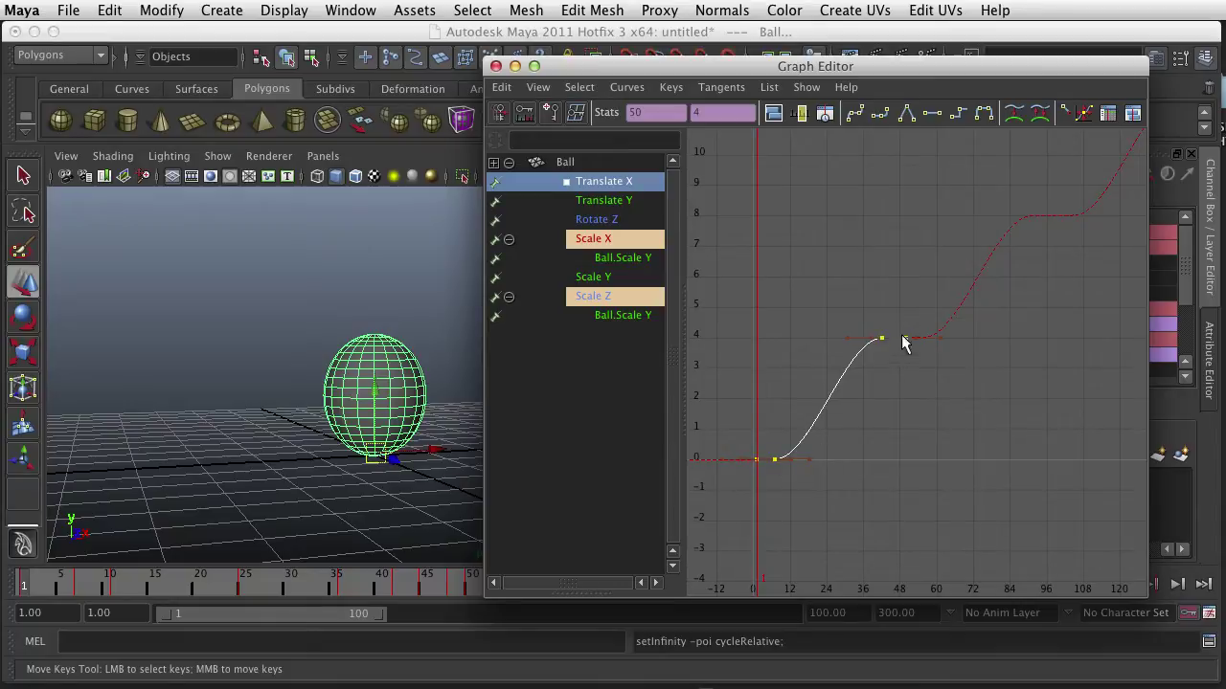
# Step: Select the frame 50 key of the Translate X curve and examine how the curve repeats far beyond it
pyautogui.moveTo(936, 316); pyautogui.dragTo(859, 357)
pyautogui.moveTo(920, 313); pyautogui.dragTo(902, 357)
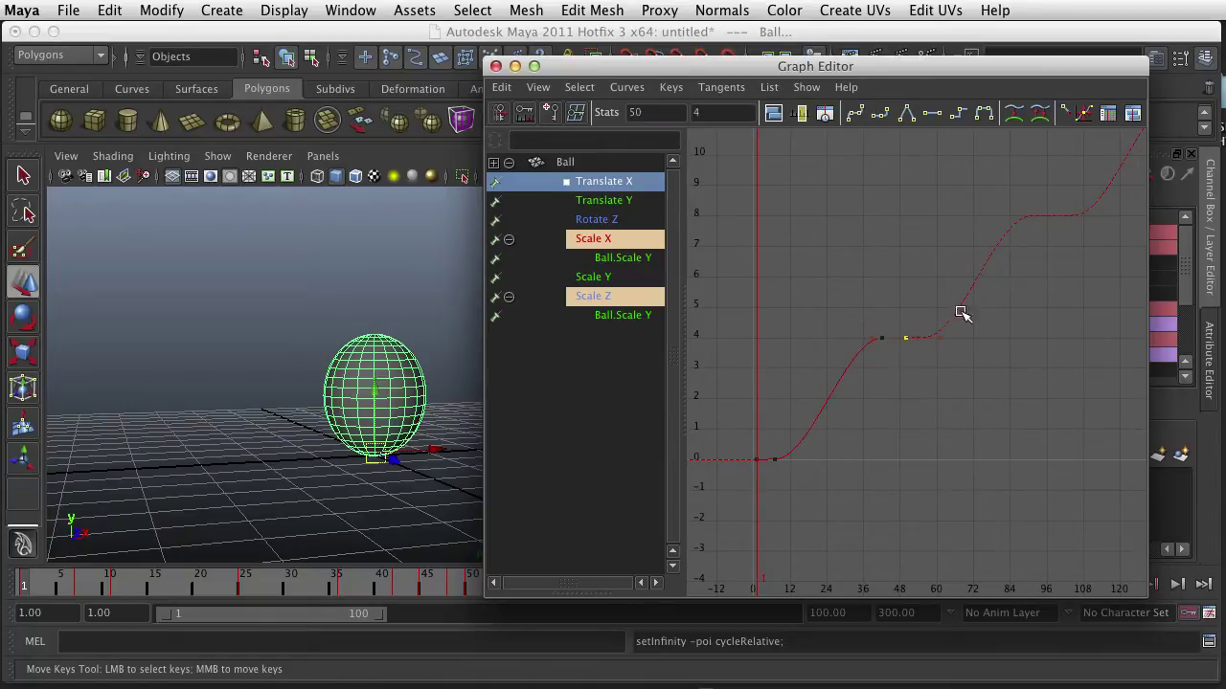
pyautogui.scroll(-8, 986, 310)
pyautogui.keyDown('alt'); pyautogui.moveTo(996, 322); pyautogui.dragTo(921, 364, button='middle'); pyautogui.keyUp('alt')
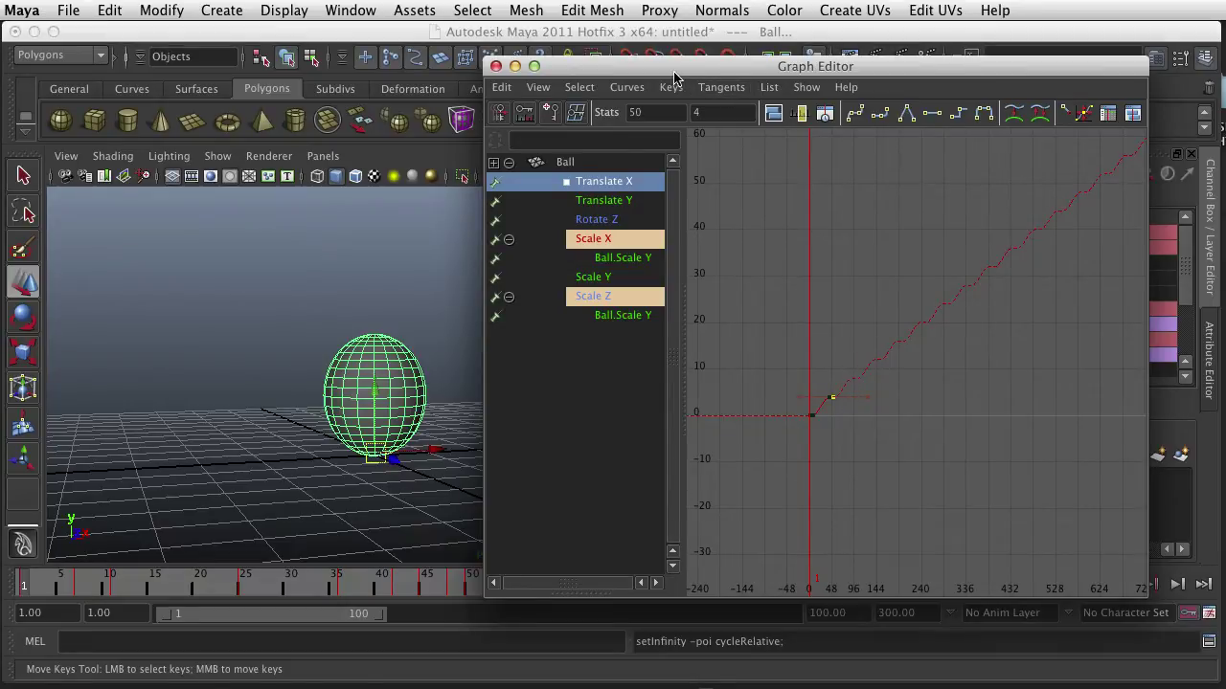
# Step: Move the Graph Editor out of the way and play the animation to check the ball's offset cycle
pyautogui.moveTo(674, 72); pyautogui.dragTo(750, 82)
pyautogui.click(704, 97)
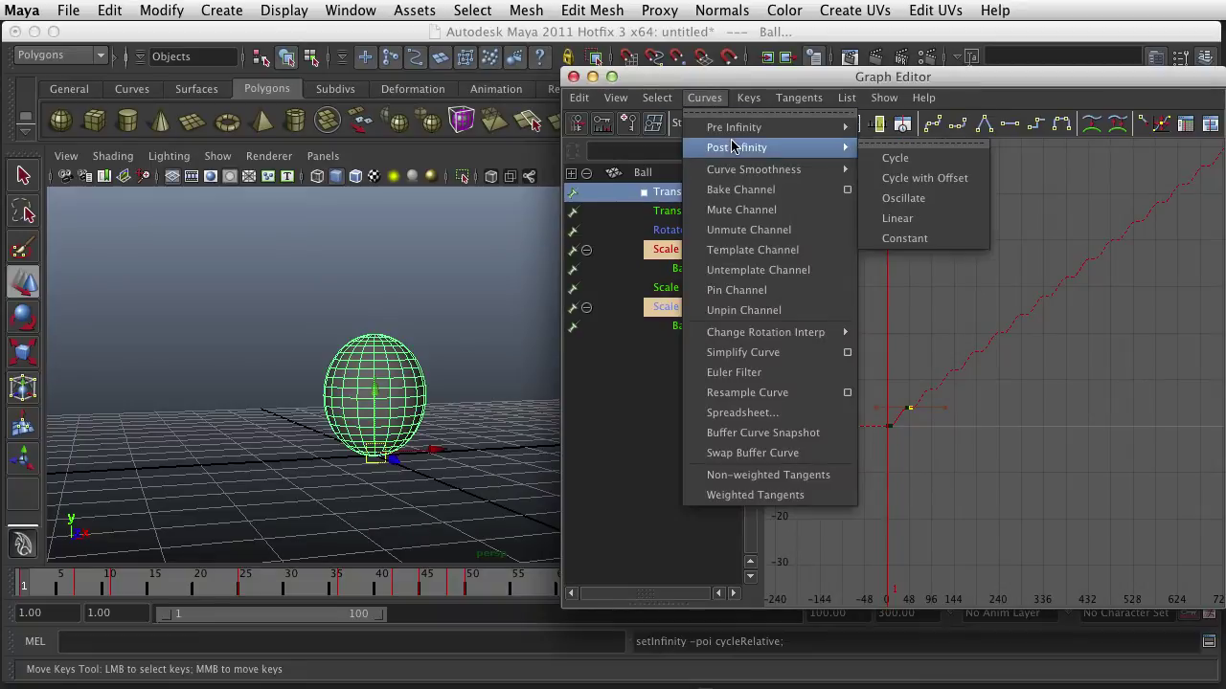
pyautogui.moveTo(732, 76); pyautogui.dragTo(1225, 257)
pyautogui.click(1122, 583)
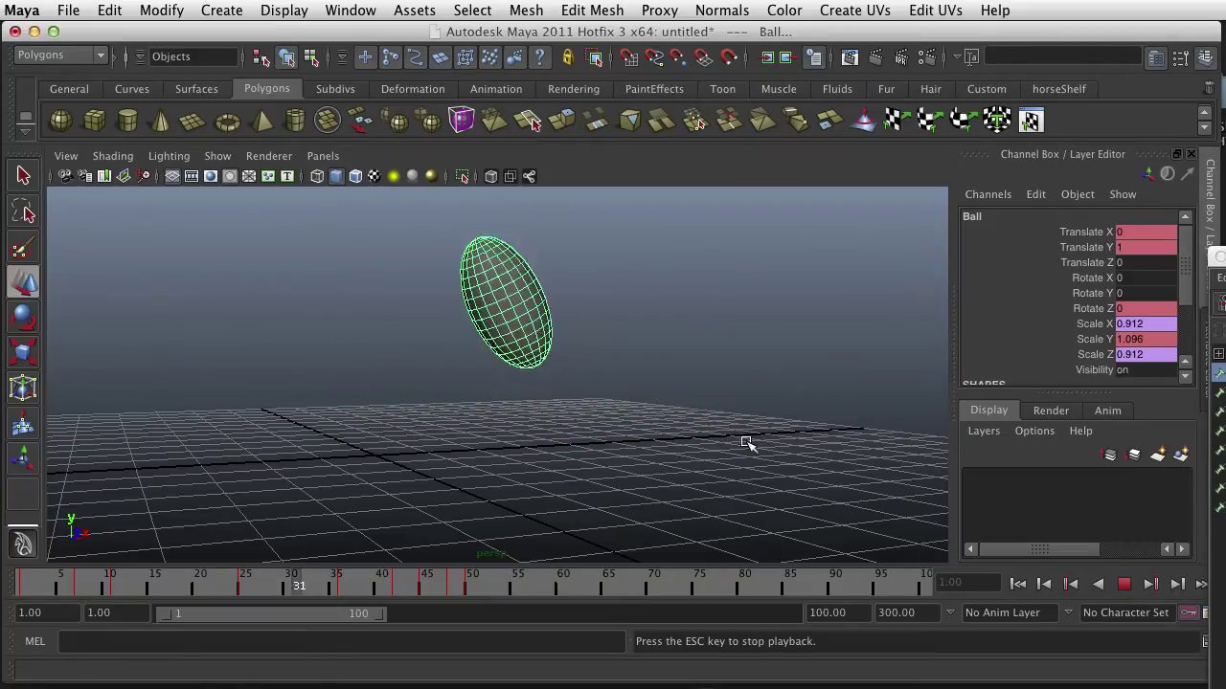
# Step: Stop the playback and set the end time of the playback range to 500
pyautogui.doubleClick(848, 614)
pyautogui.write('300')
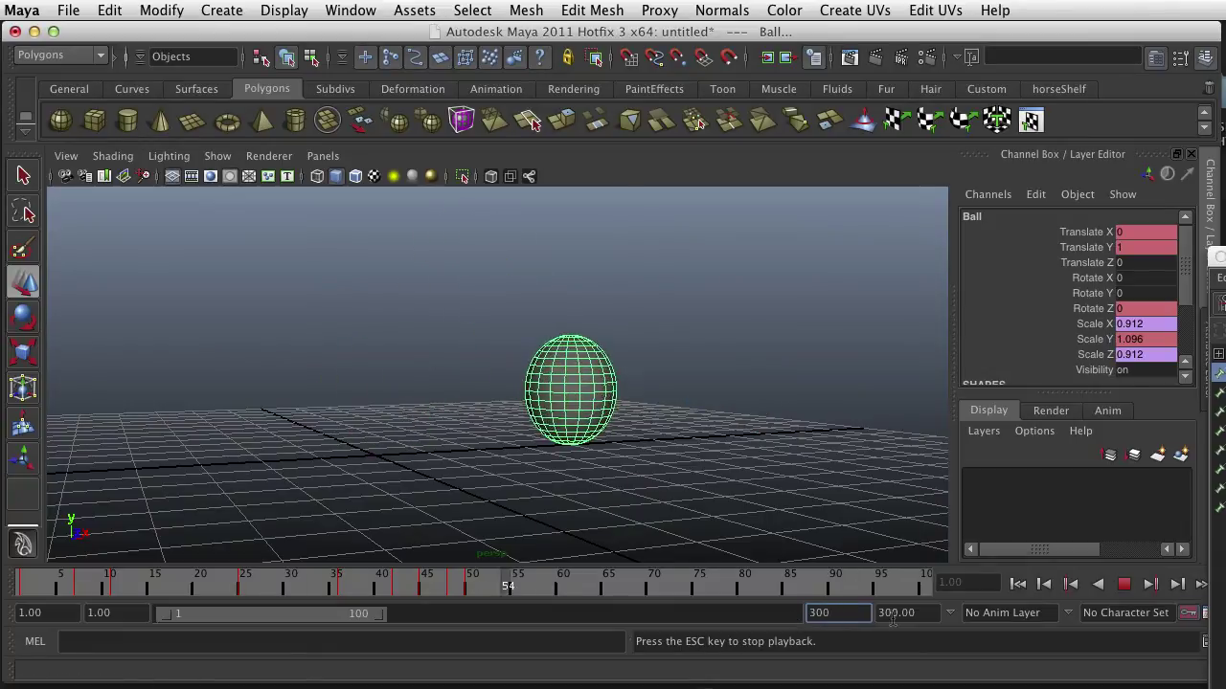
pyautogui.click(1125, 584)
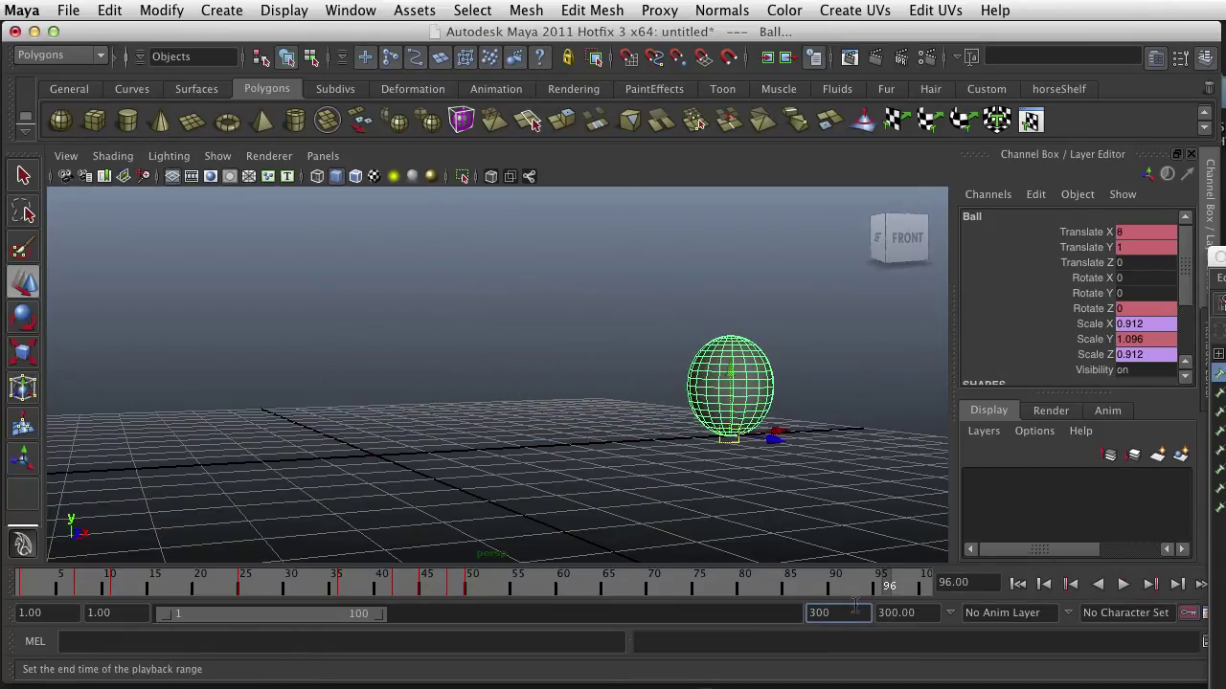
pyautogui.write('500')
pyautogui.press('Return')
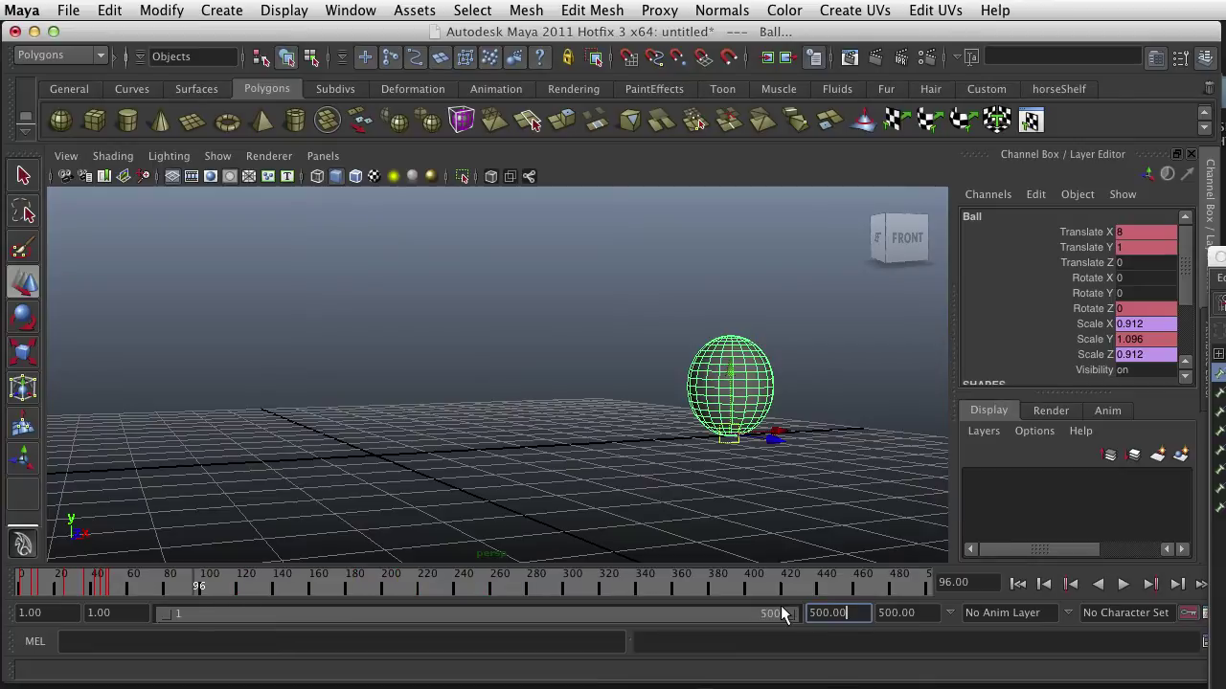
# Step: Play the animation over the extended range while adjusting the camera, stop it, and return to the first frame
pyautogui.click(1124, 584)
pyautogui.keyDown('alt'); pyautogui.moveTo(810, 545); pyautogui.dragTo(752, 501); pyautogui.keyUp('alt')
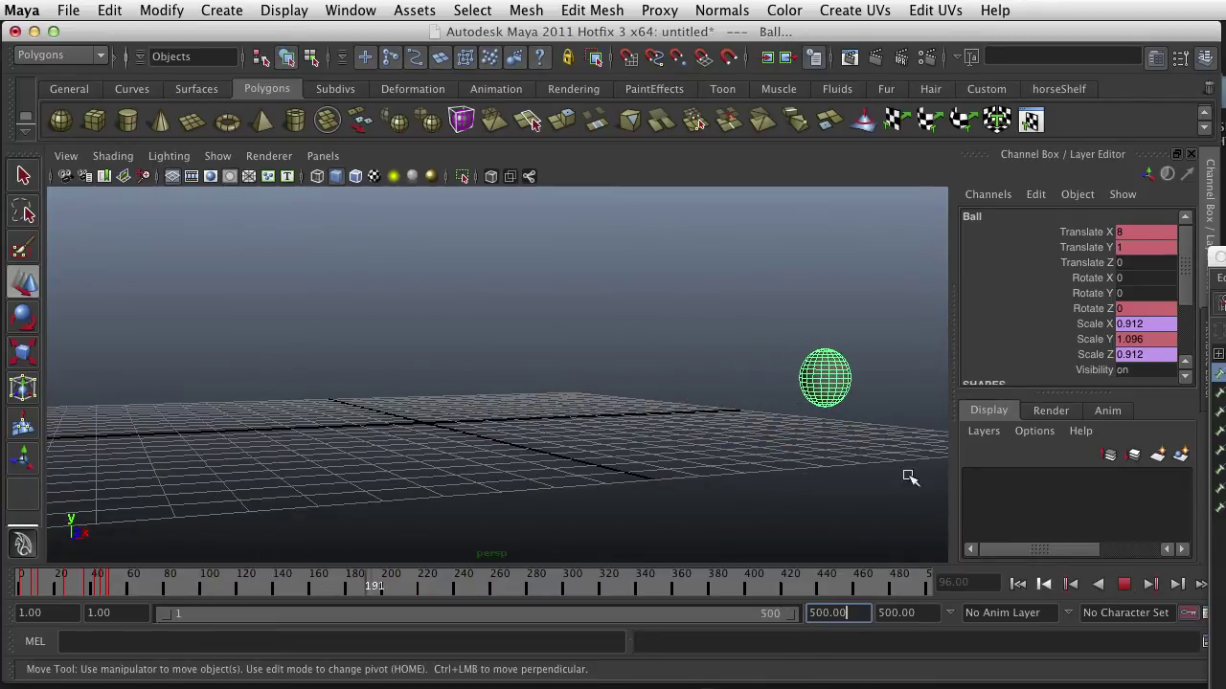
pyautogui.click(1123, 585)
pyautogui.click(1018, 584)
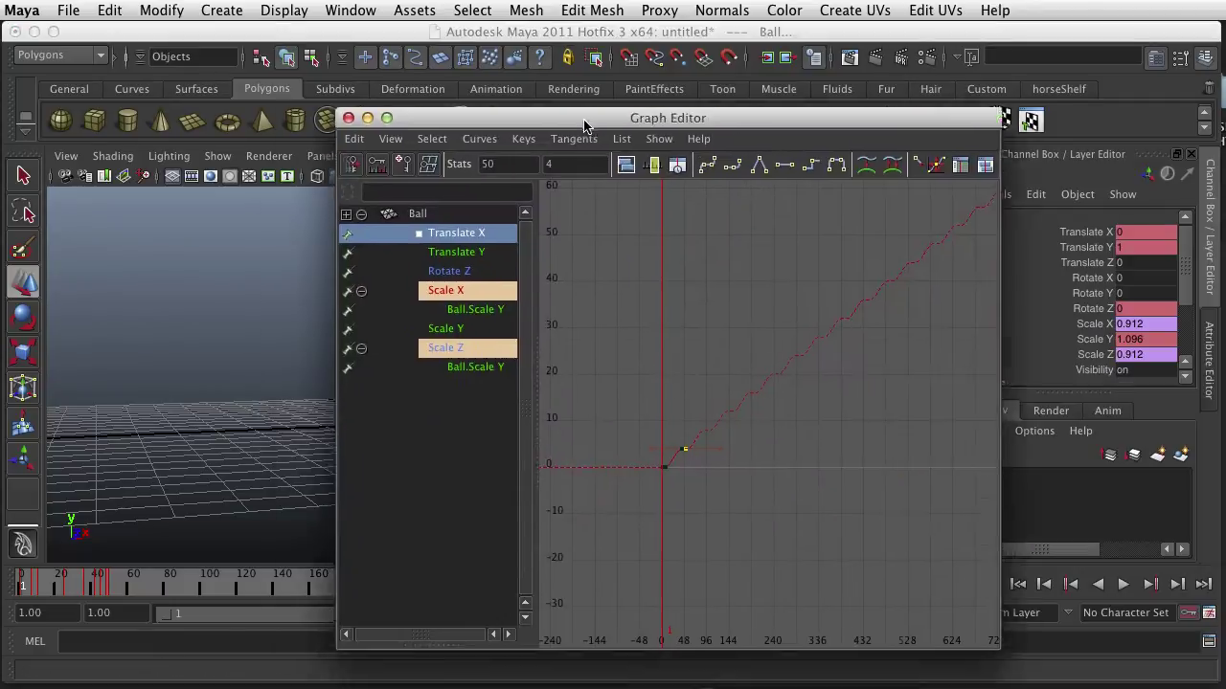
# Step: Bring the Graph Editor back and set the Translate X curve's post infinity to Oscillate
pyautogui.moveTo(584, 124); pyautogui.dragTo(703, 100)
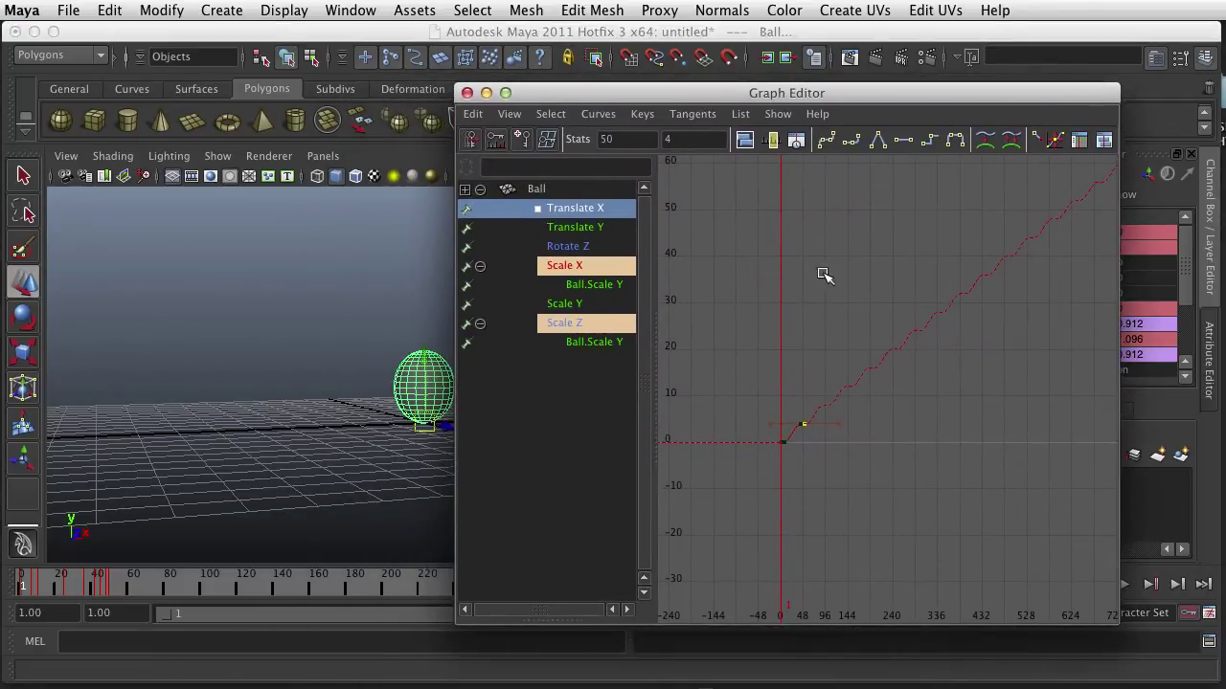
pyautogui.scroll(8, 968, 301)
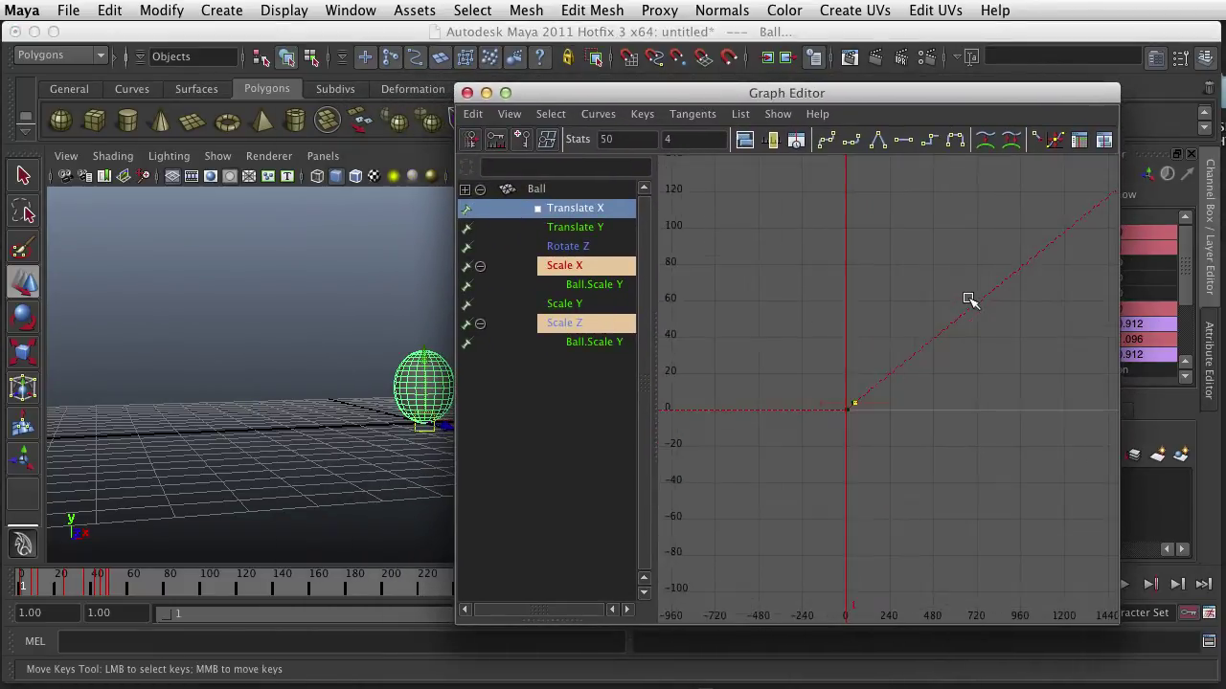
pyautogui.scroll(3, 968, 301)
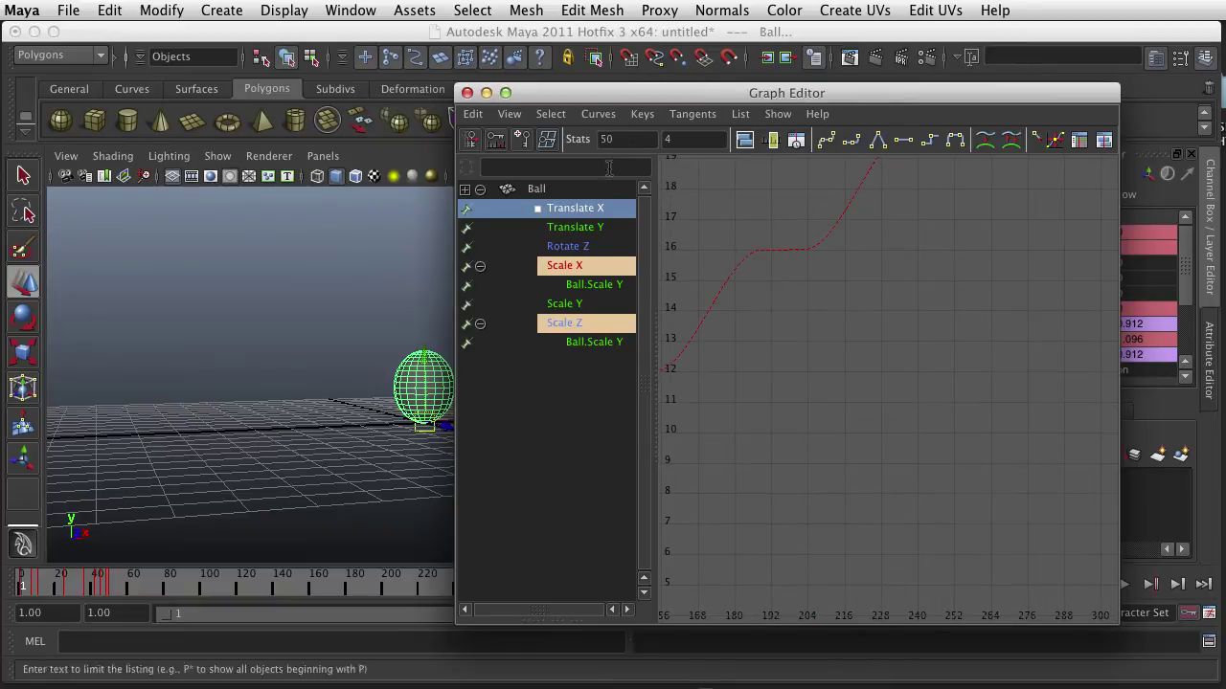
pyautogui.click(597, 114)
pyautogui.moveTo(652, 163)
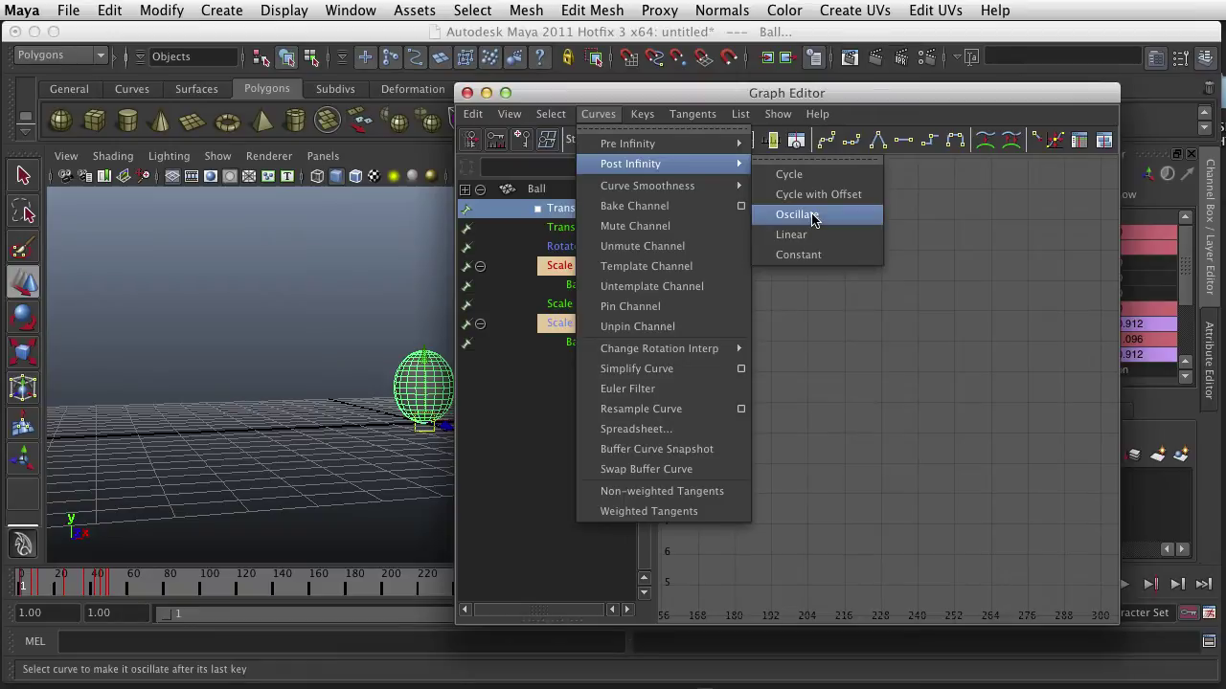
pyautogui.click(812, 217)
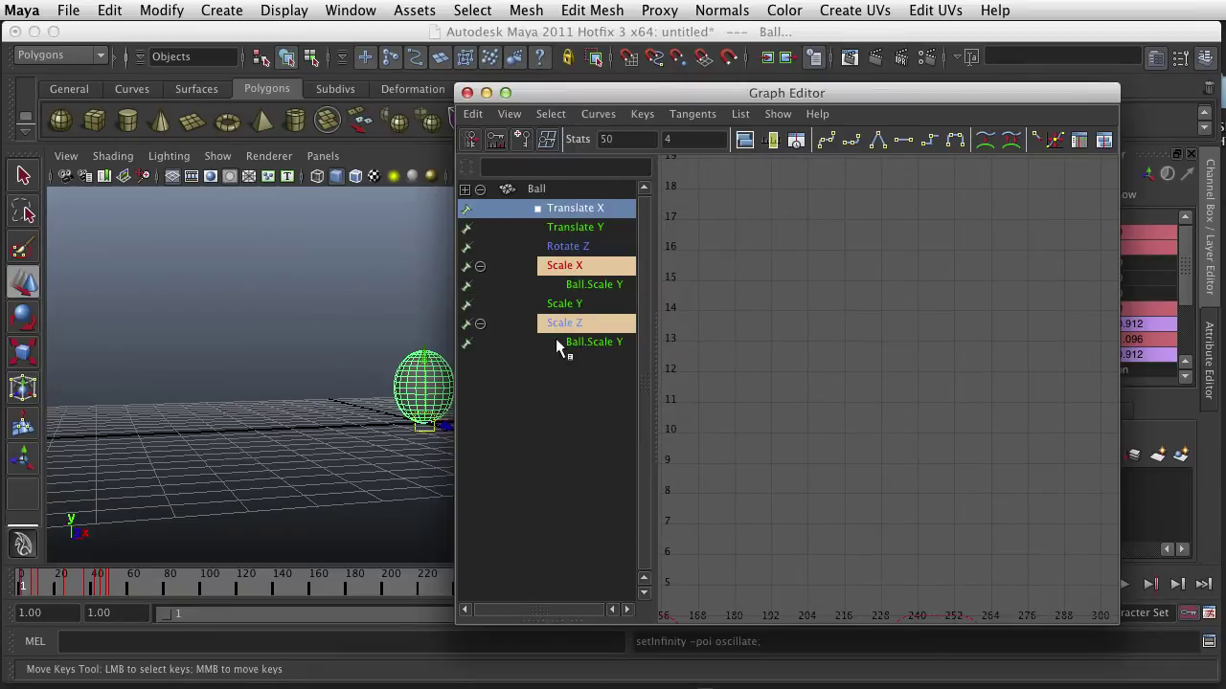
# Step: Frame the Translate X curve and examine its oscillating stretch after the last key
pyautogui.press('f')
pyautogui.scroll(-5, 821, 370)
pyautogui.scroll(-5, 930, 356)
pyautogui.scroll(5, 929, 355)
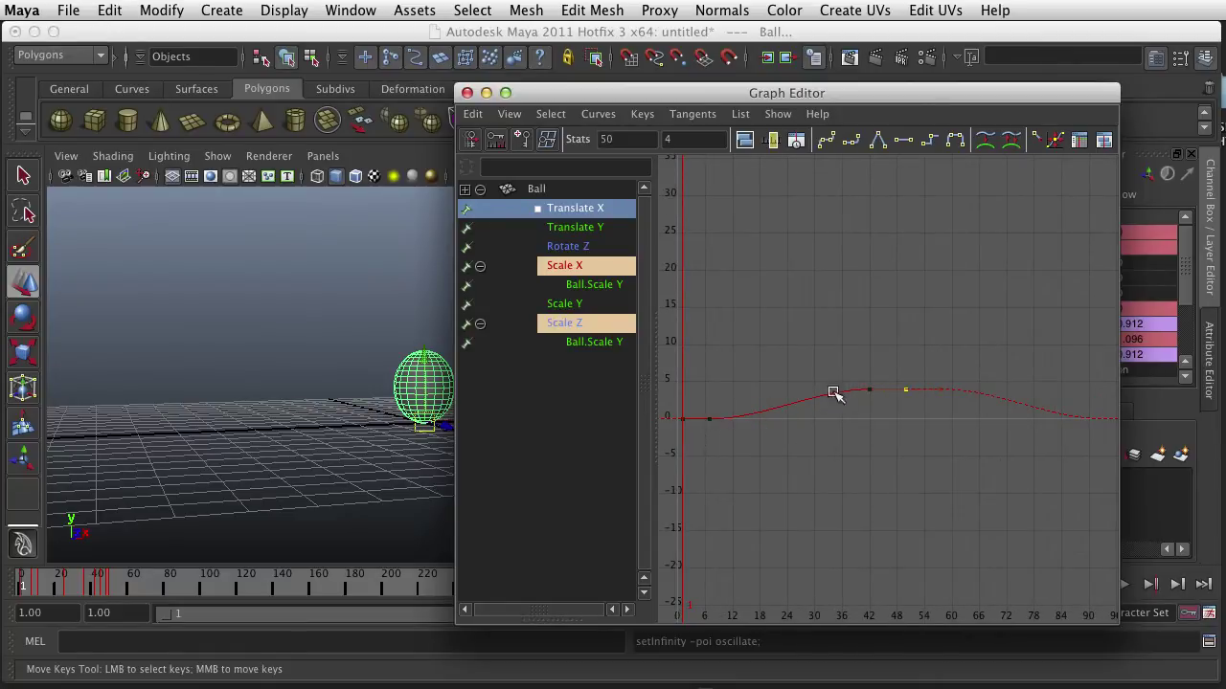
# Step: Move the Graph Editor aside and play the animation from the first frame to check the oscillating motion
pyautogui.moveTo(637, 100); pyautogui.dragTo(1225, 361)
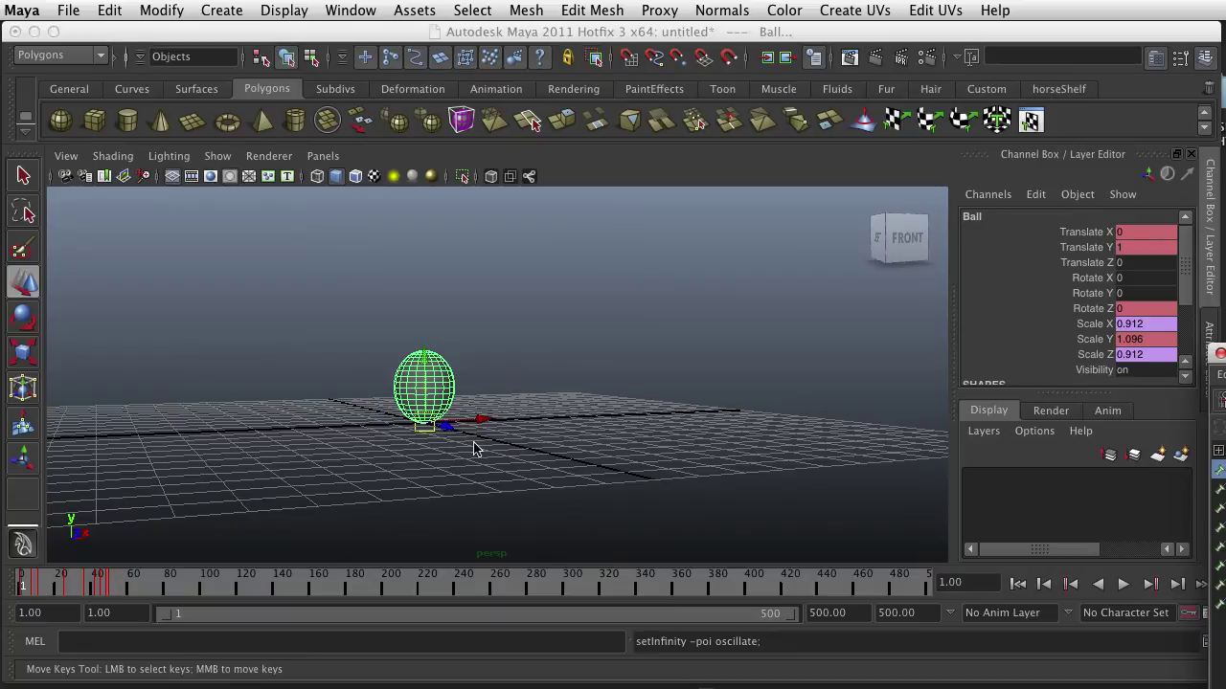
pyautogui.click(1023, 586)
pyautogui.click(1120, 587)
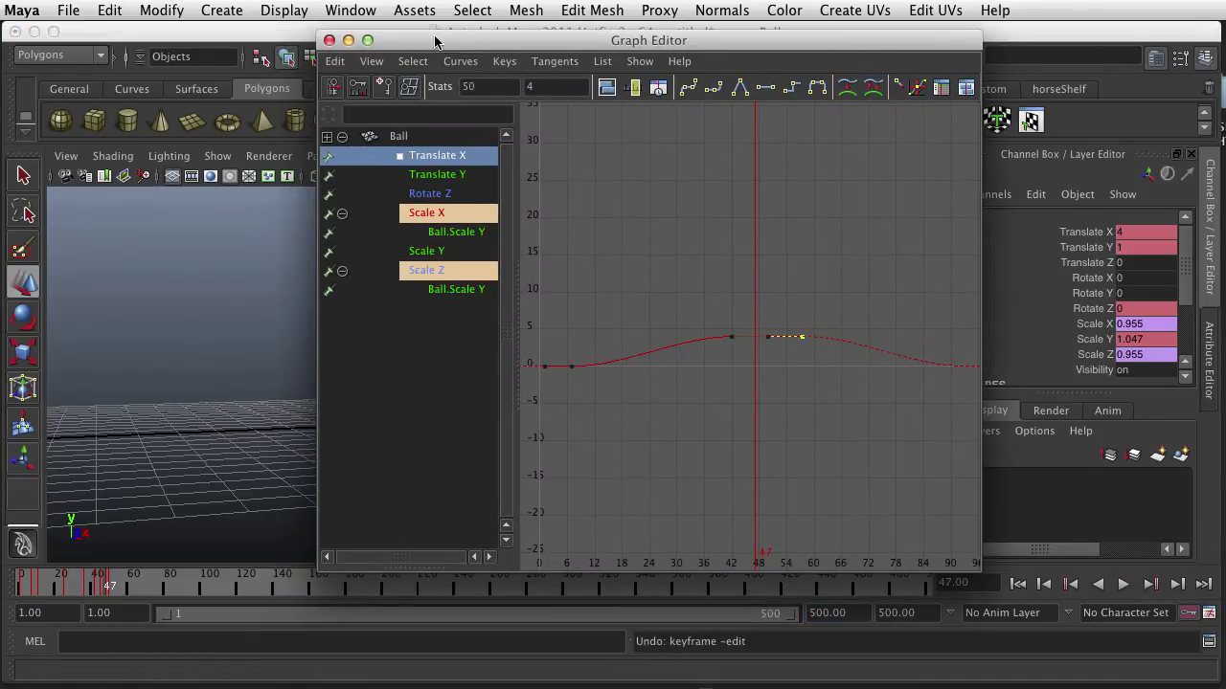
# Step: Return to the Graph Editor and change the Translate X curve's post infinity from Oscillate back to Cycle with Offset
pyautogui.moveTo(434, 40); pyautogui.dragTo(845, 487)
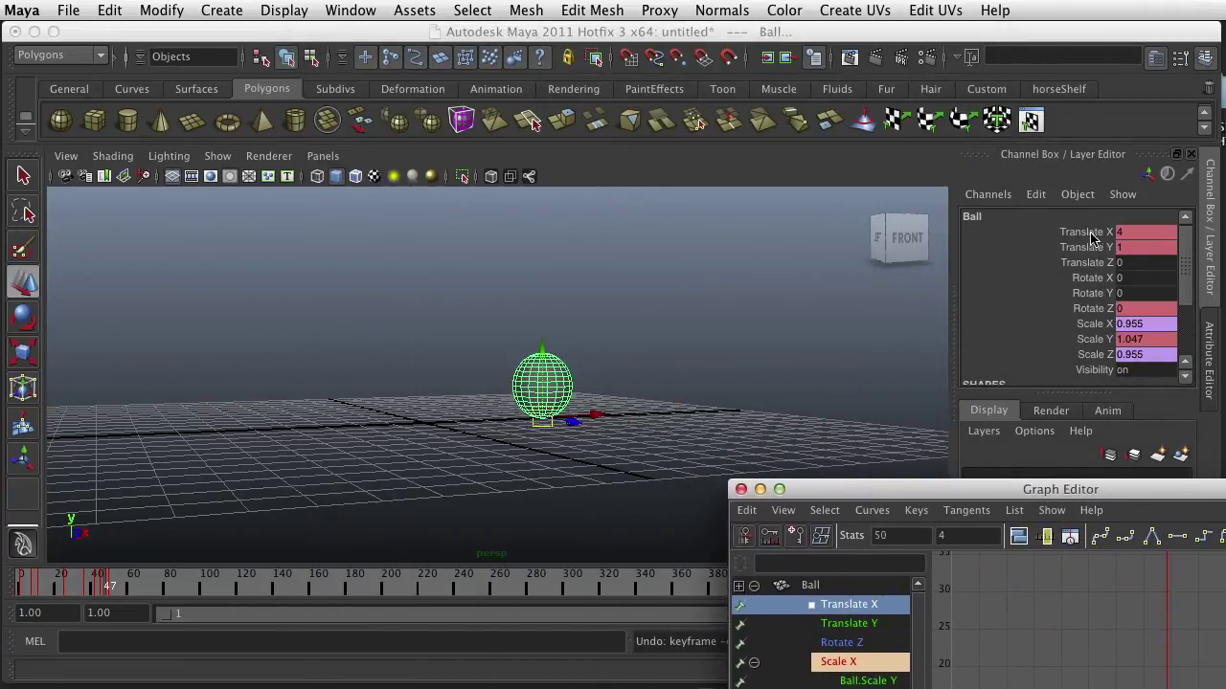
pyautogui.moveTo(1005, 498); pyautogui.dragTo(694, 143)
pyautogui.click(560, 156)
pyautogui.moveTo(586, 206)
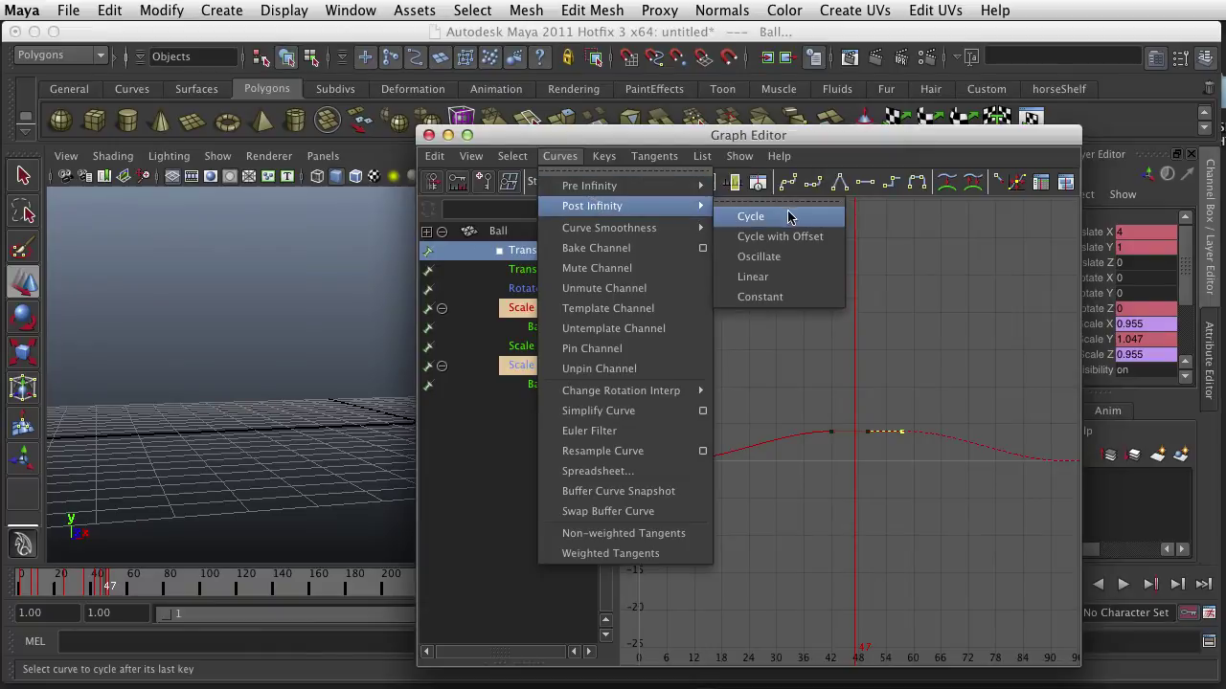
pyautogui.click(797, 237)
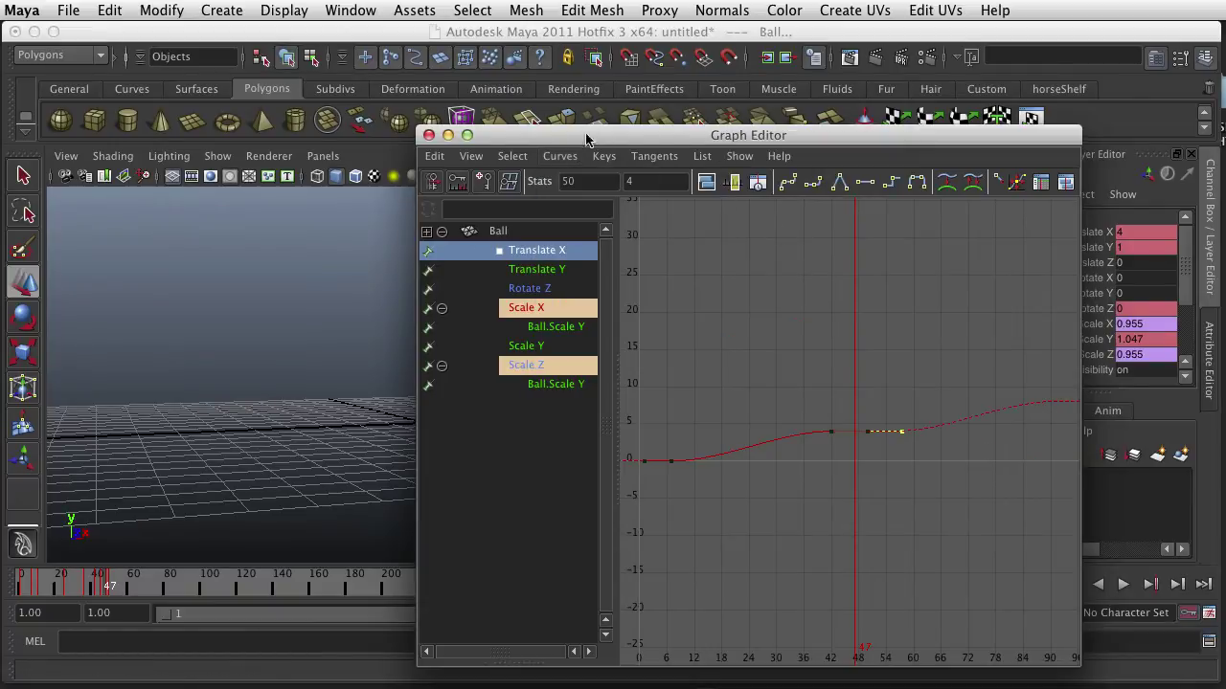
# Step: Set the post infinity of the ball's Translate Y curve to Cycle
pyautogui.click(537, 269)
pyautogui.moveTo(900, 368); pyautogui.dragTo(620, 533)
pyautogui.click(561, 156)
pyautogui.moveTo(586, 206)
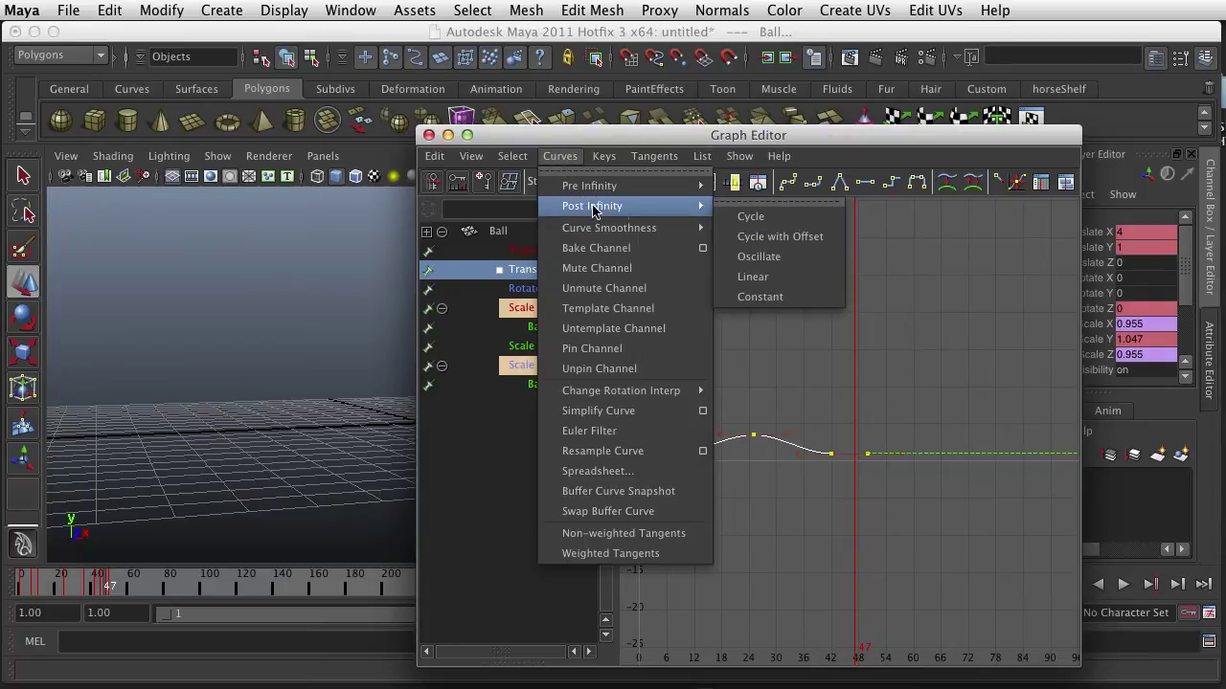
pyautogui.click(747, 214)
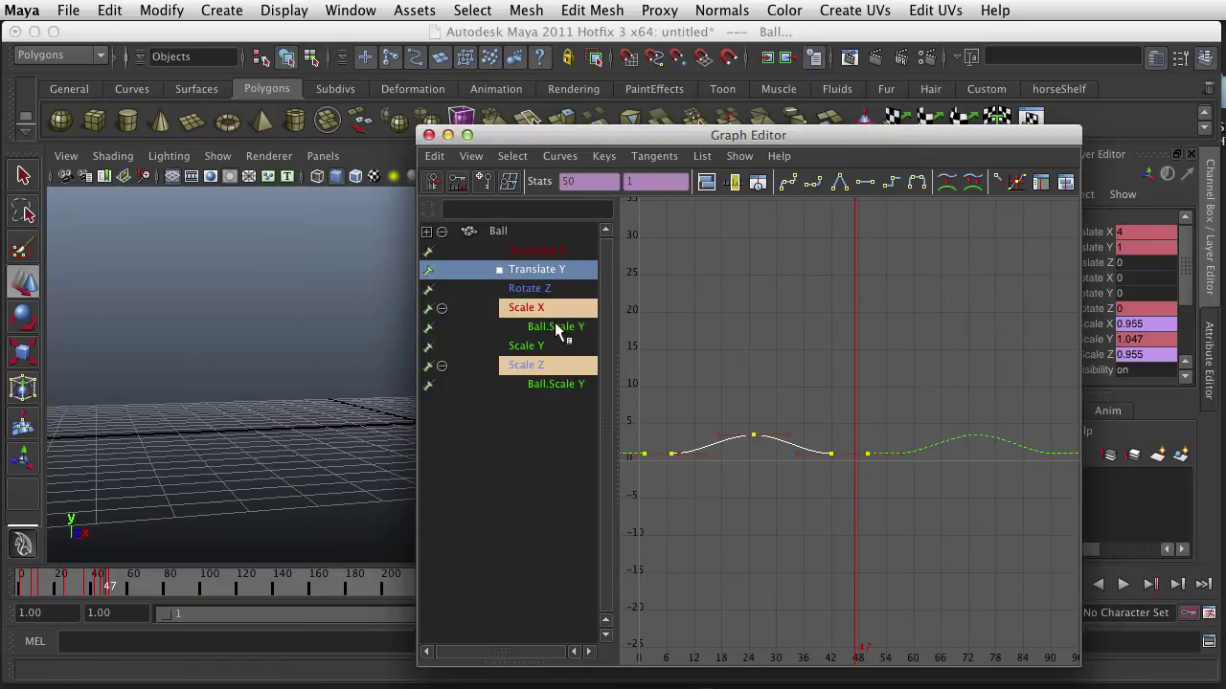
# Step: Set the post infinity of the ball's Rotate Z curve to Cycle
pyautogui.click(539, 289)
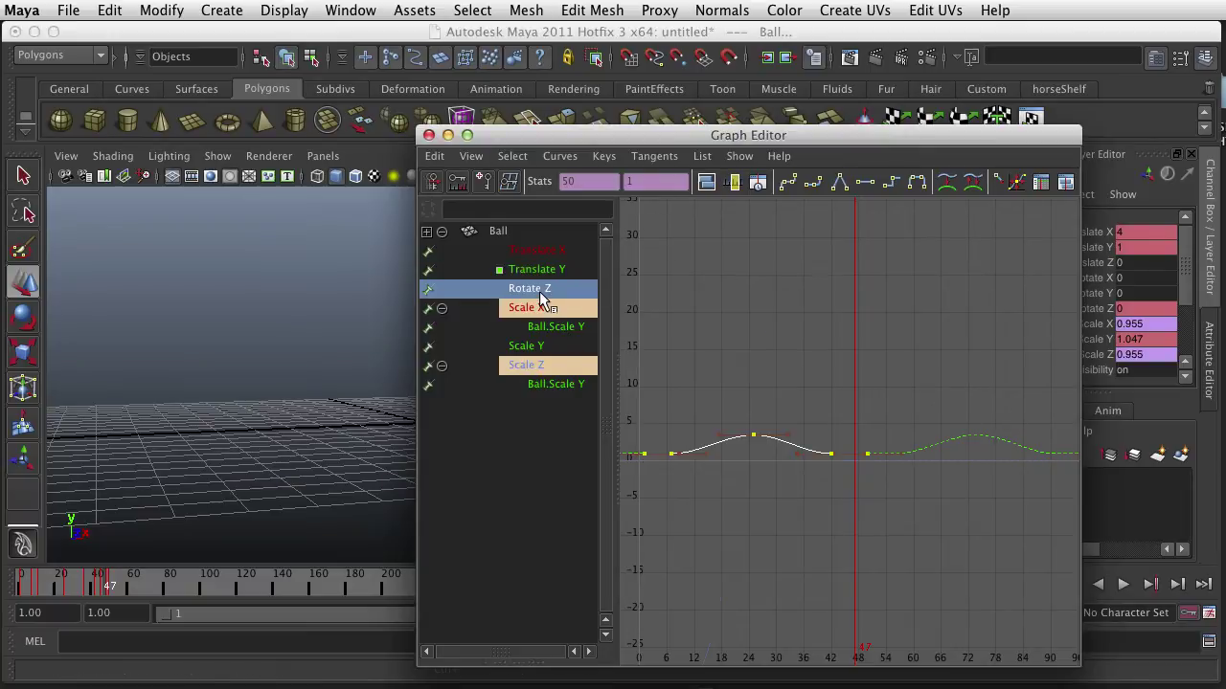
pyautogui.click(559, 156)
pyautogui.moveTo(705, 206)
pyautogui.click(745, 216)
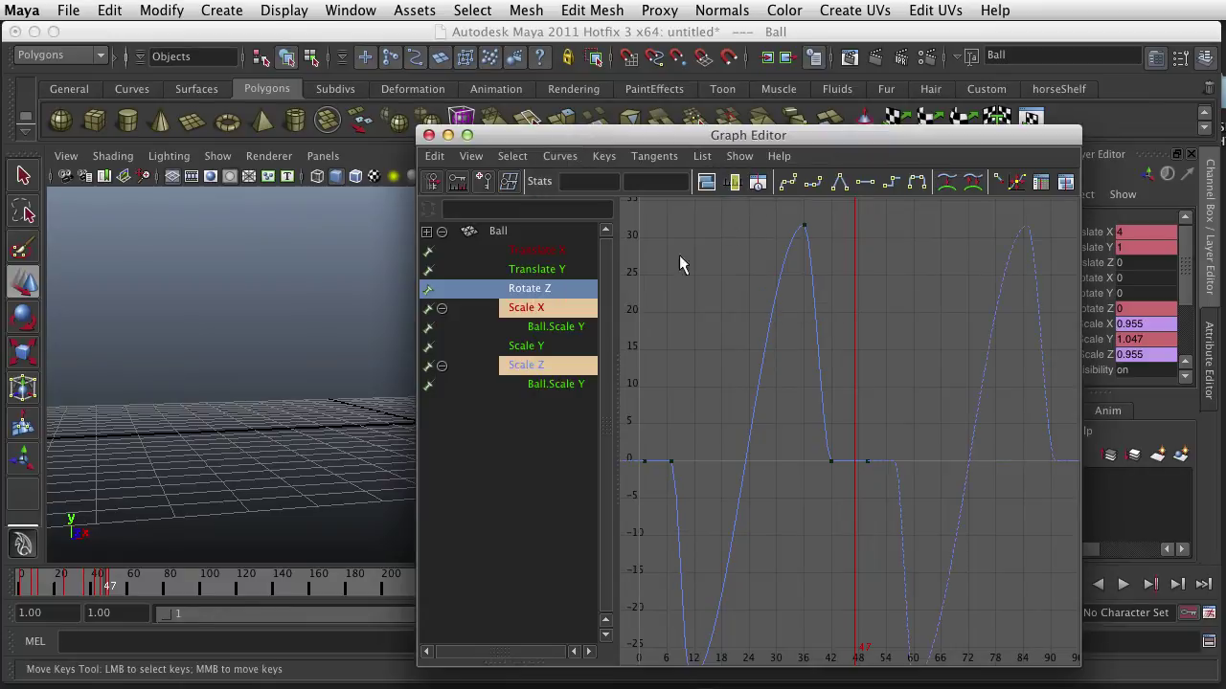
# Step: Set the post infinity of the ball's Scale Y curve to Cycle
pyautogui.click(543, 346)
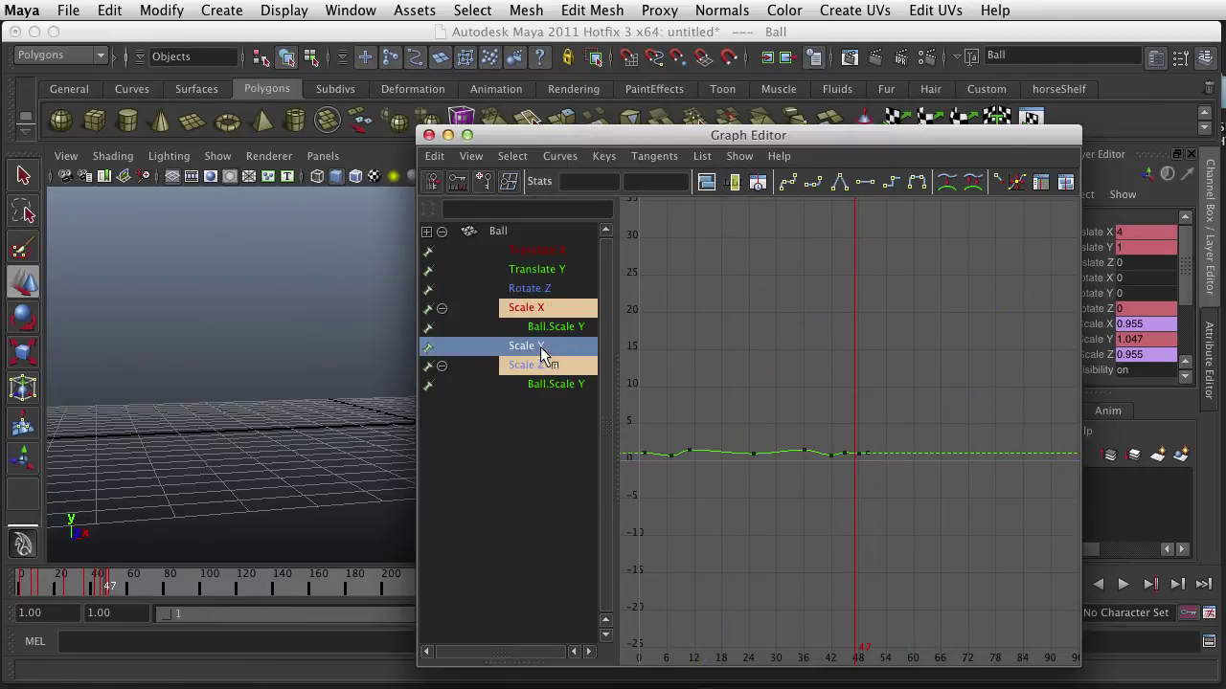
pyautogui.click(559, 156)
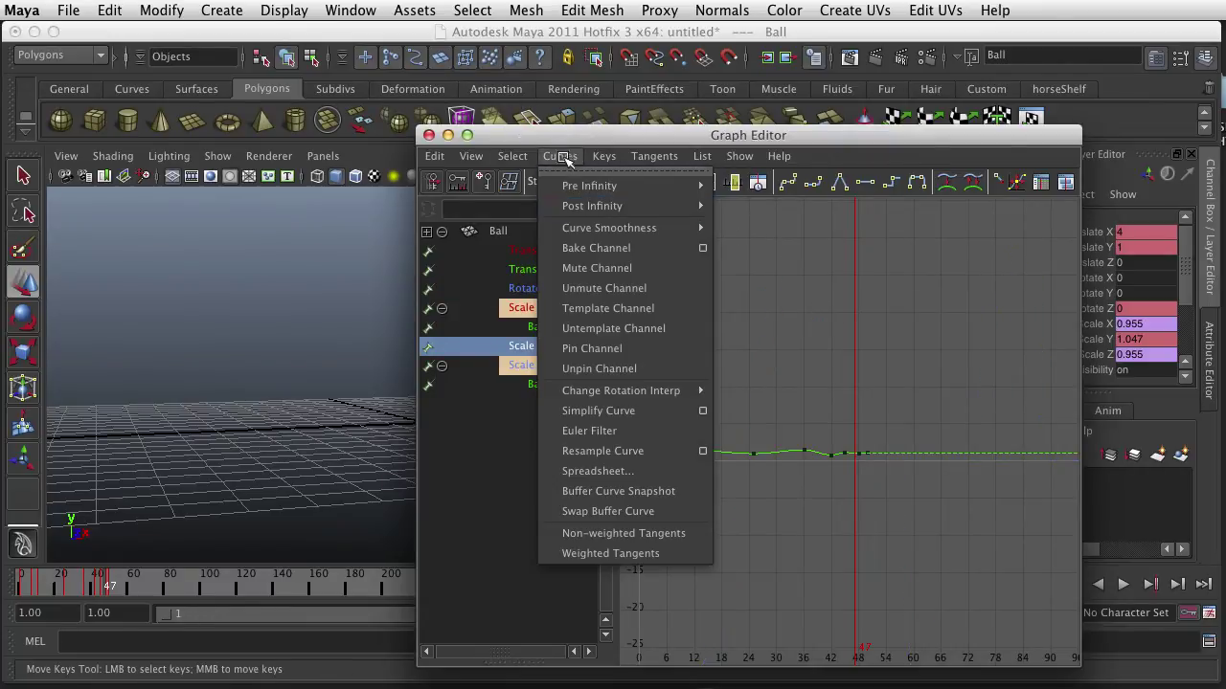
pyautogui.moveTo(592, 204)
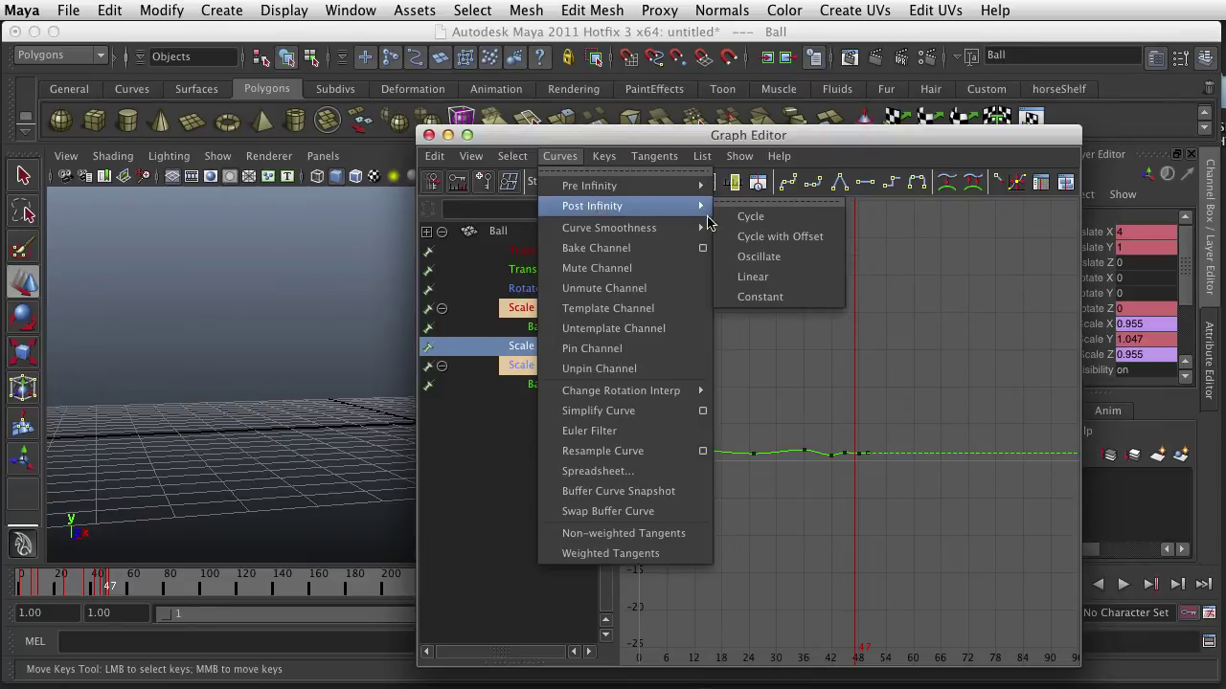
pyautogui.click(749, 217)
# Step: Examine the Scale Y curve's first and last keys and its cycling stretch after the last key
pyautogui.scroll(3, 856, 414)
pyautogui.scroll(2, 920, 466)
pyautogui.moveTo(917, 467); pyautogui.dragTo(886, 507)
pyautogui.scroll(2, 908, 473)
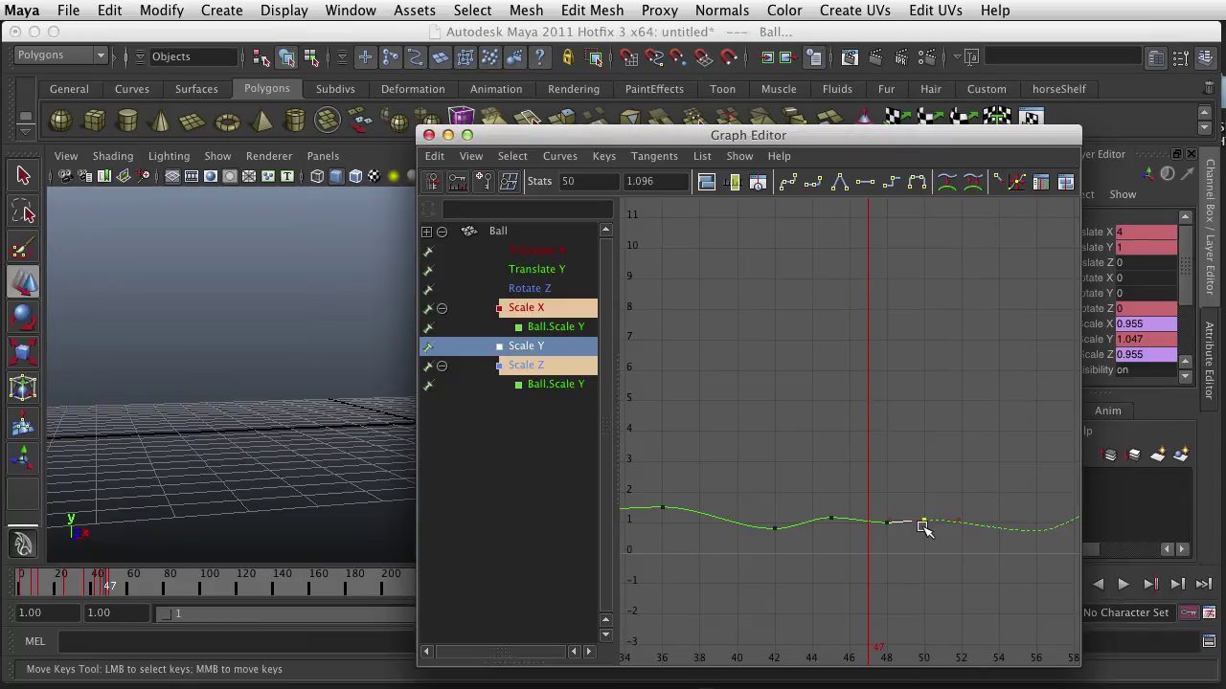
pyautogui.scroll(-7, 919, 532)
pyautogui.scroll(5, 725, 470)
pyautogui.scroll(-5, 724, 470)
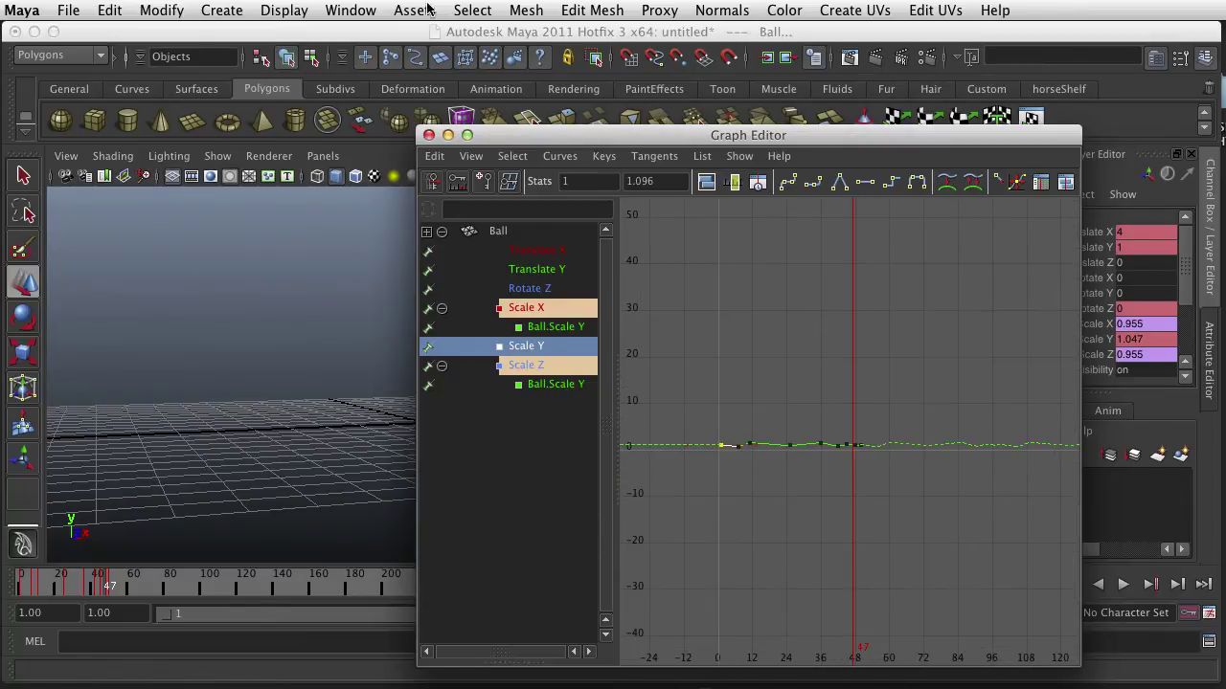
# Step: Move the Graph Editor aside, scrub the timeline to frame 5 to check the cycling bounce, and bring the editor back
pyautogui.moveTo(517, 139); pyautogui.dragTo(1042, 528)
pyautogui.moveTo(325, 586); pyautogui.dragTo(28, 587)
pyautogui.moveTo(1022, 525); pyautogui.dragTo(491, 103)
pyautogui.scroll(5, 815, 443)
pyautogui.scroll(-3, 814, 444)
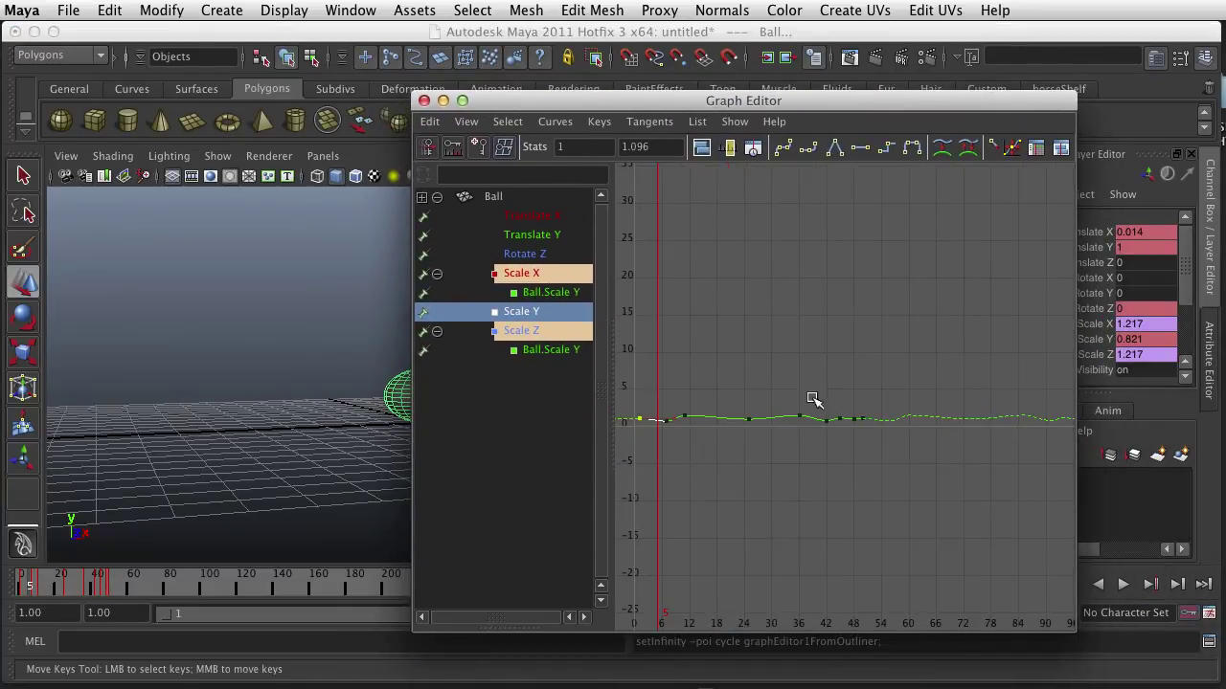
# Step: View the Pre Infinity options for the Scale Y curve without choosing one
pyautogui.click(555, 123)
pyautogui.moveTo(562, 154)
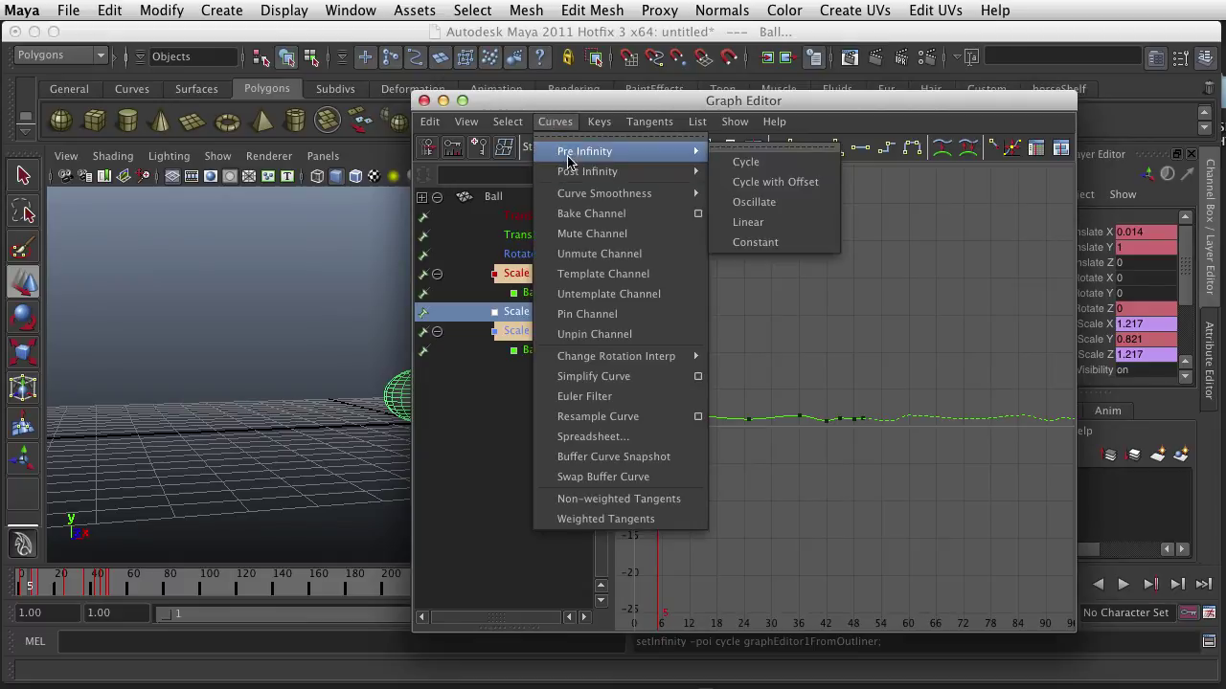
pyautogui.click(812, 341)
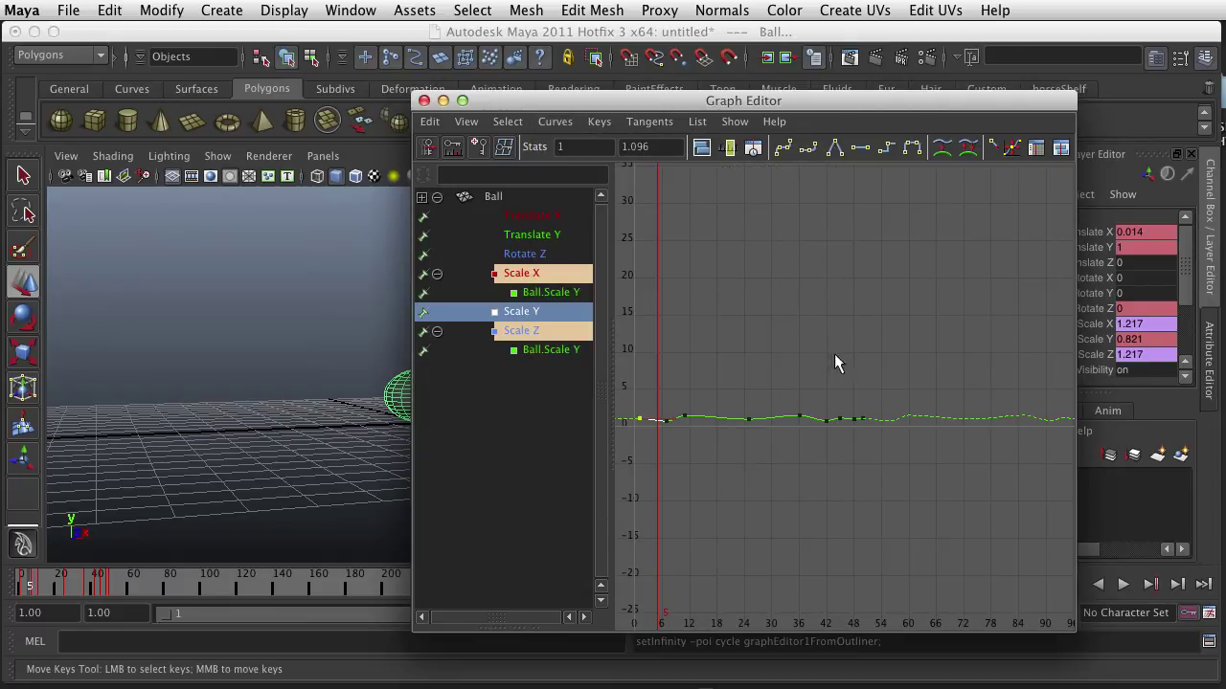
# Step: Move the Graph Editor clear of the ball and deselect the ball in the viewport
pyautogui.moveTo(890, 361); pyautogui.dragTo(637, 487)
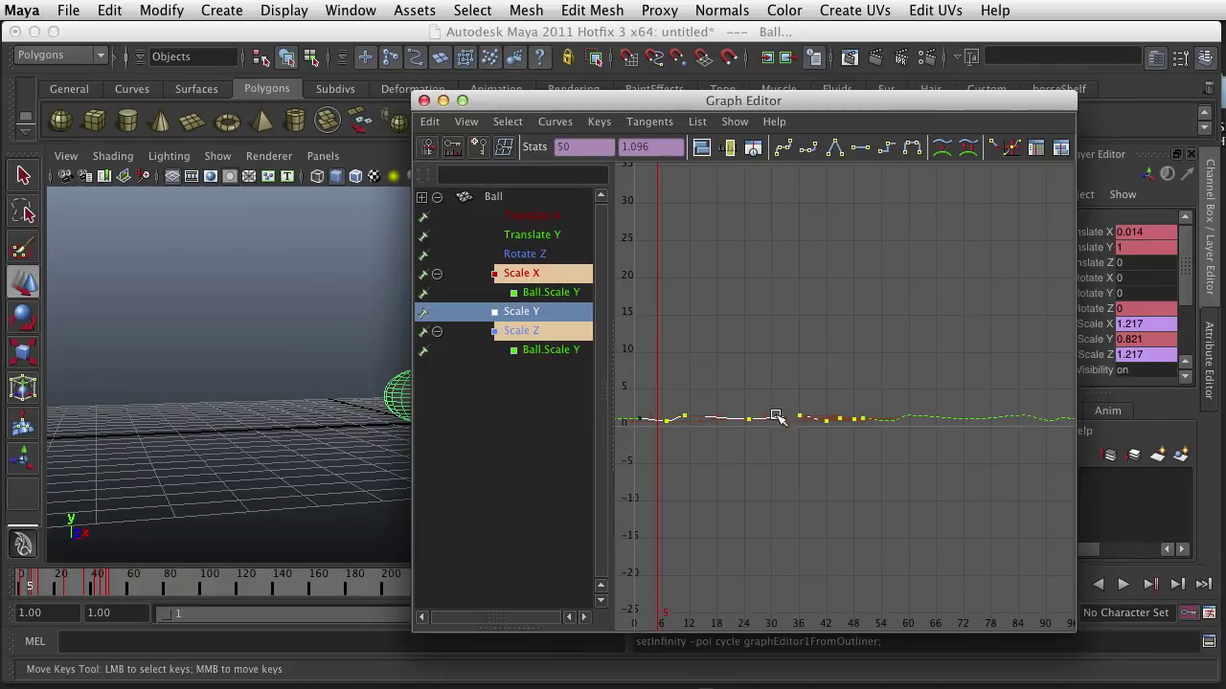
pyautogui.moveTo(466, 105); pyautogui.dragTo(558, 117)
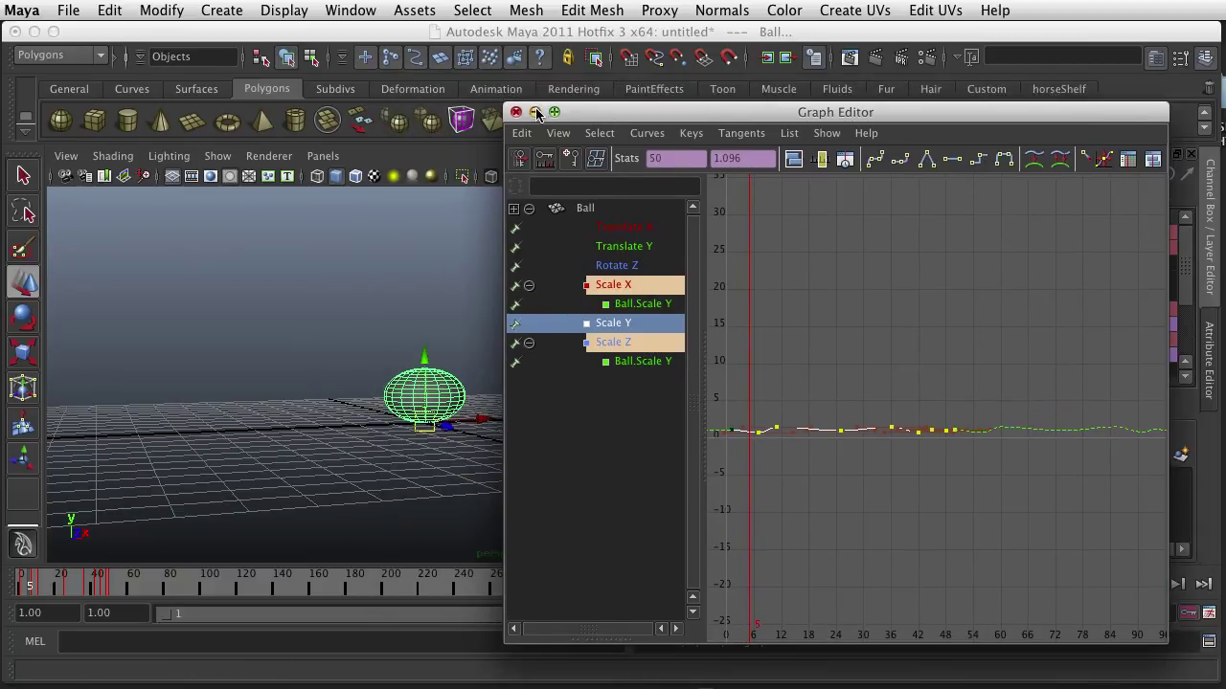
pyautogui.click(156, 235)
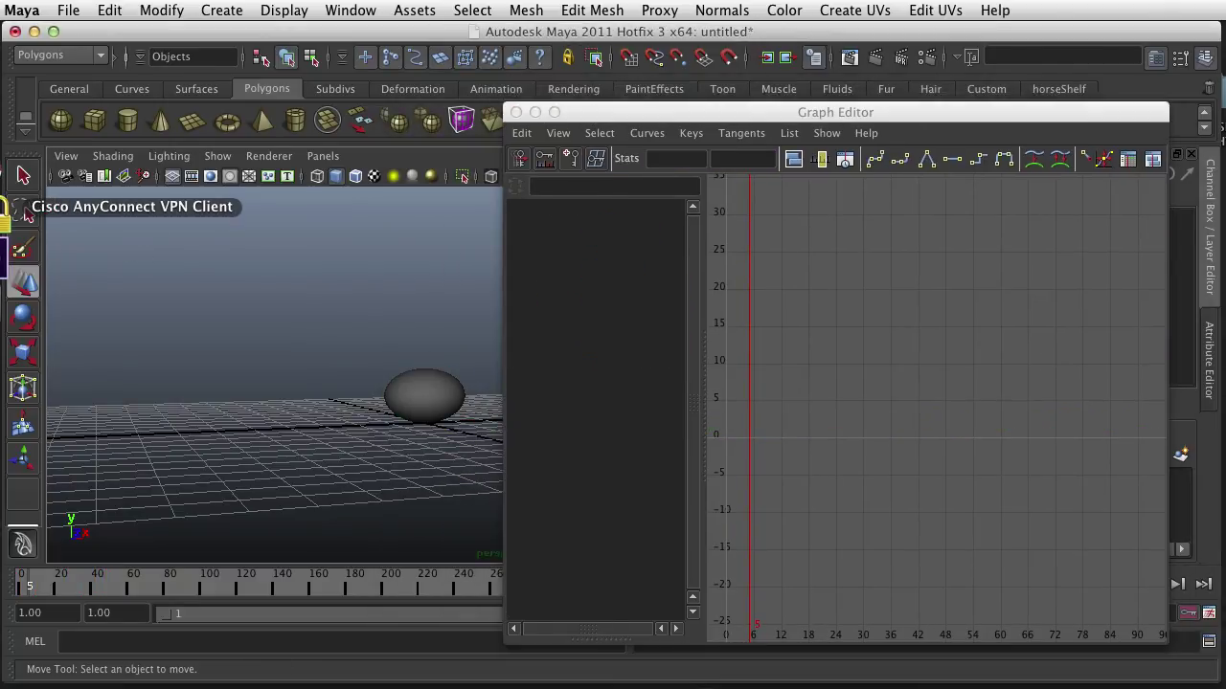